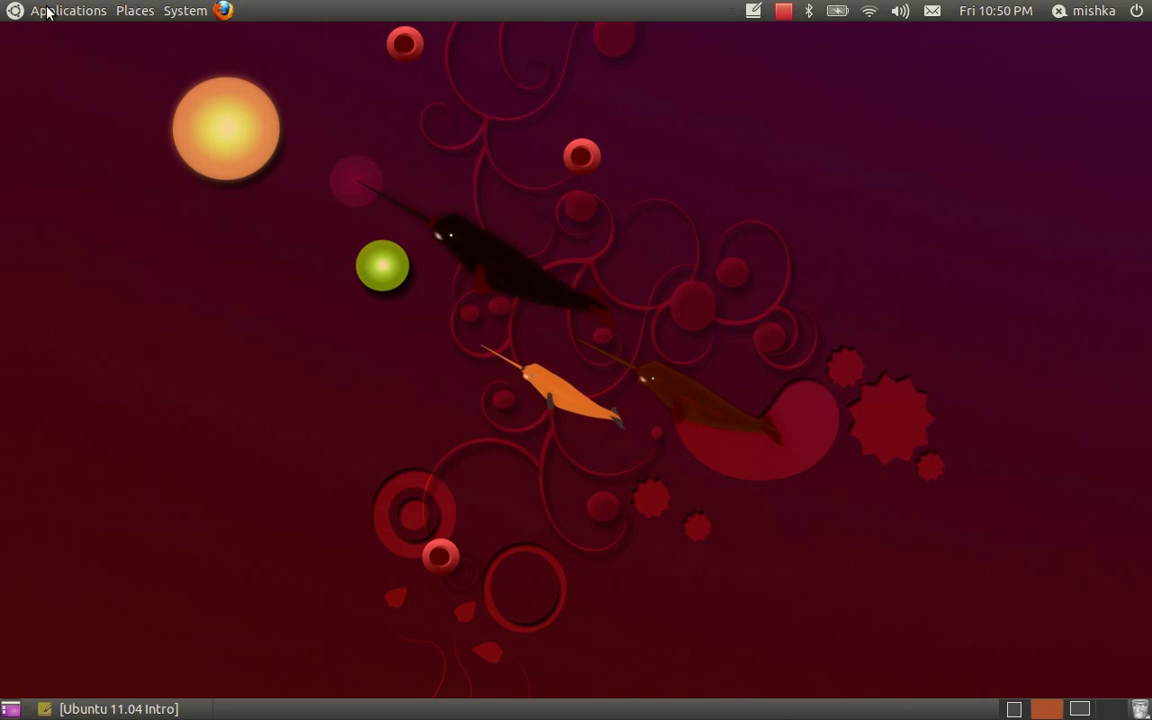
- Examine the application categories, the Places entries and the System preferences available on the Ubuntu desktop
mouse_move(76, 40)
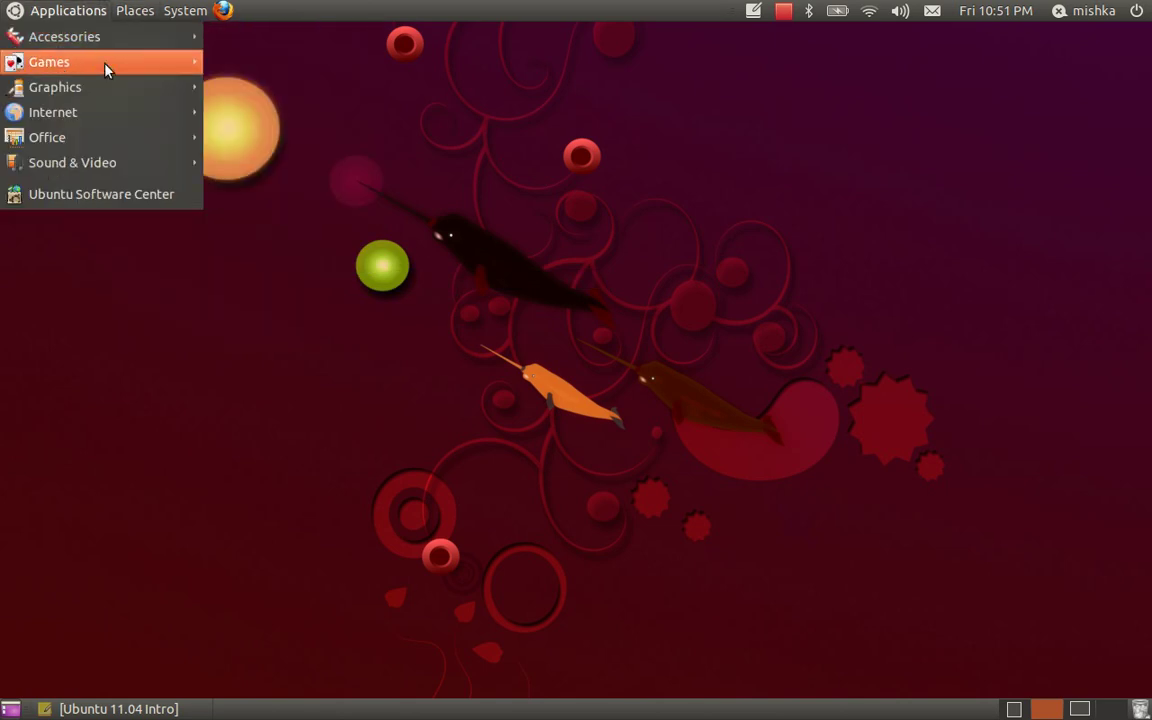
mouse_move(112, 67)
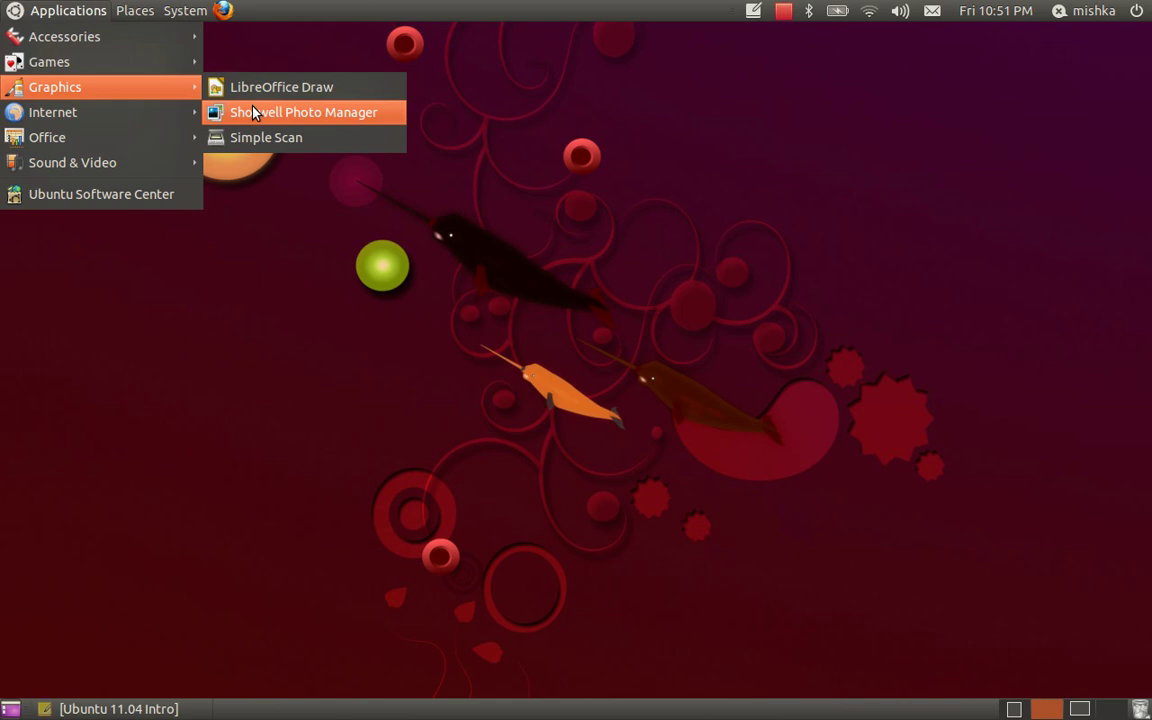
mouse_move(187, 108)
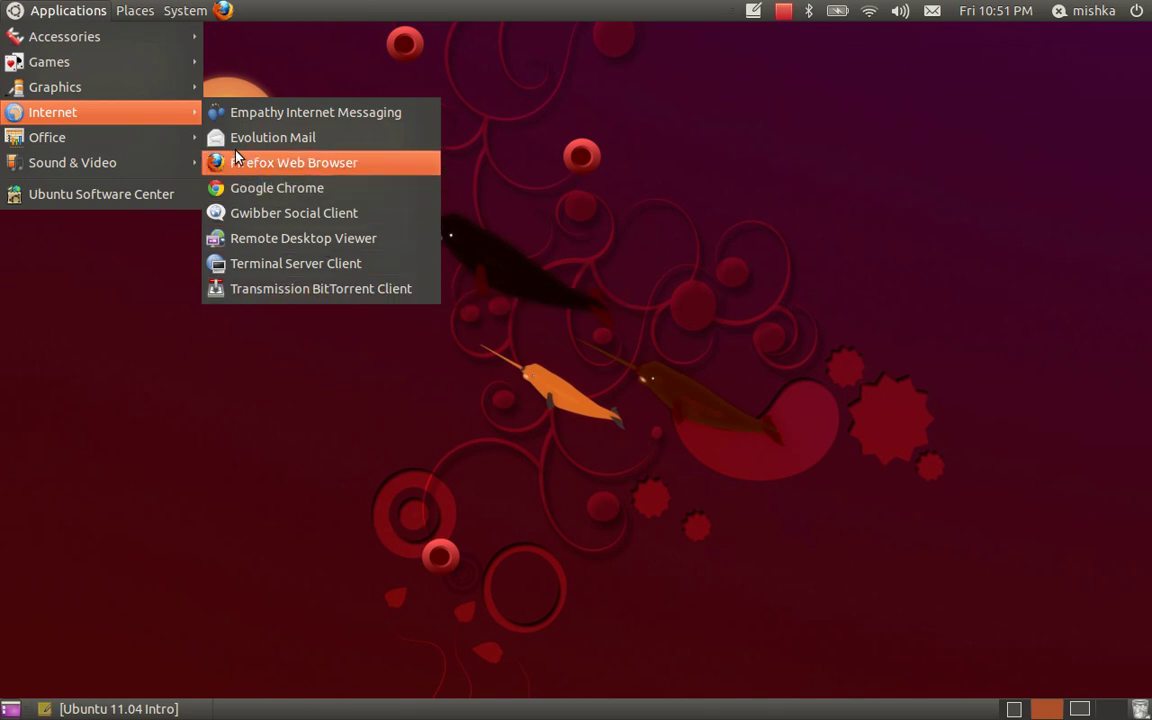
mouse_move(193, 145)
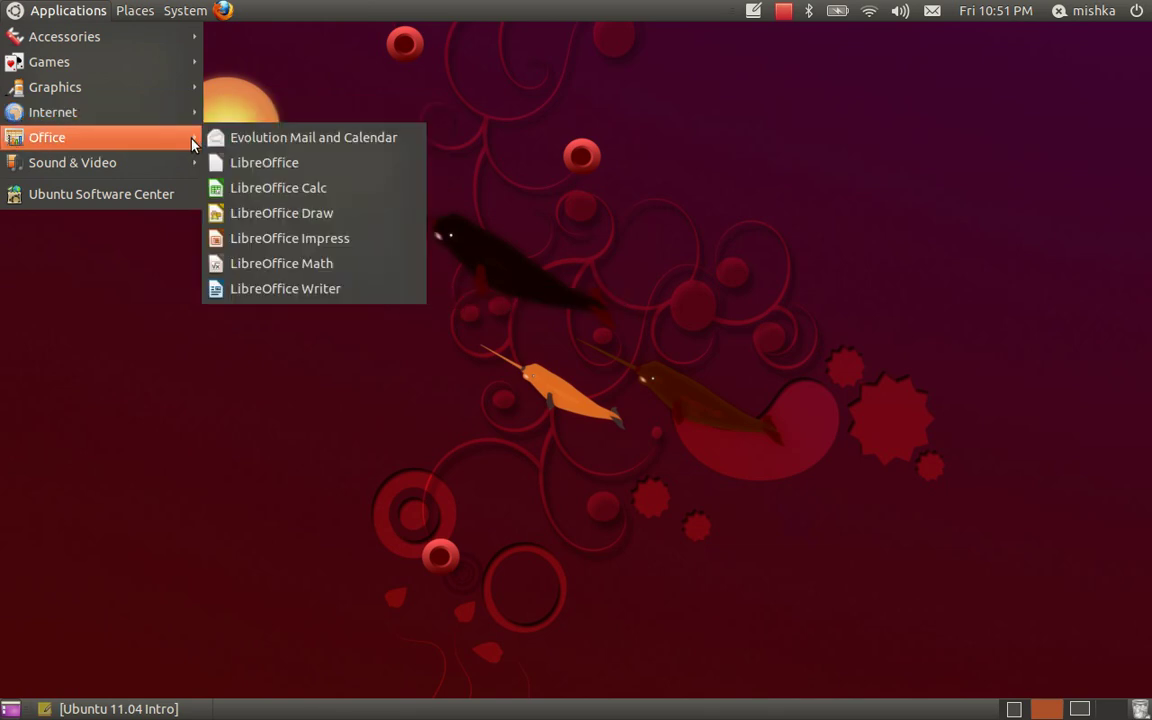
mouse_move(181, 171)
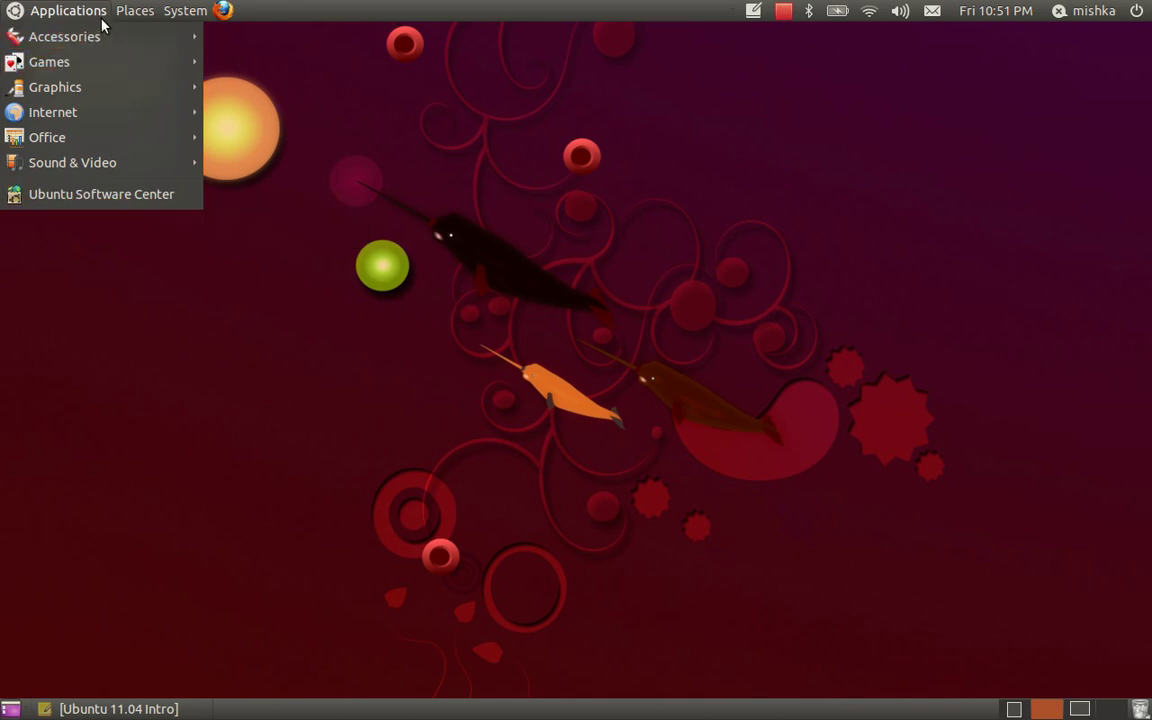
mouse_move(128, 12)
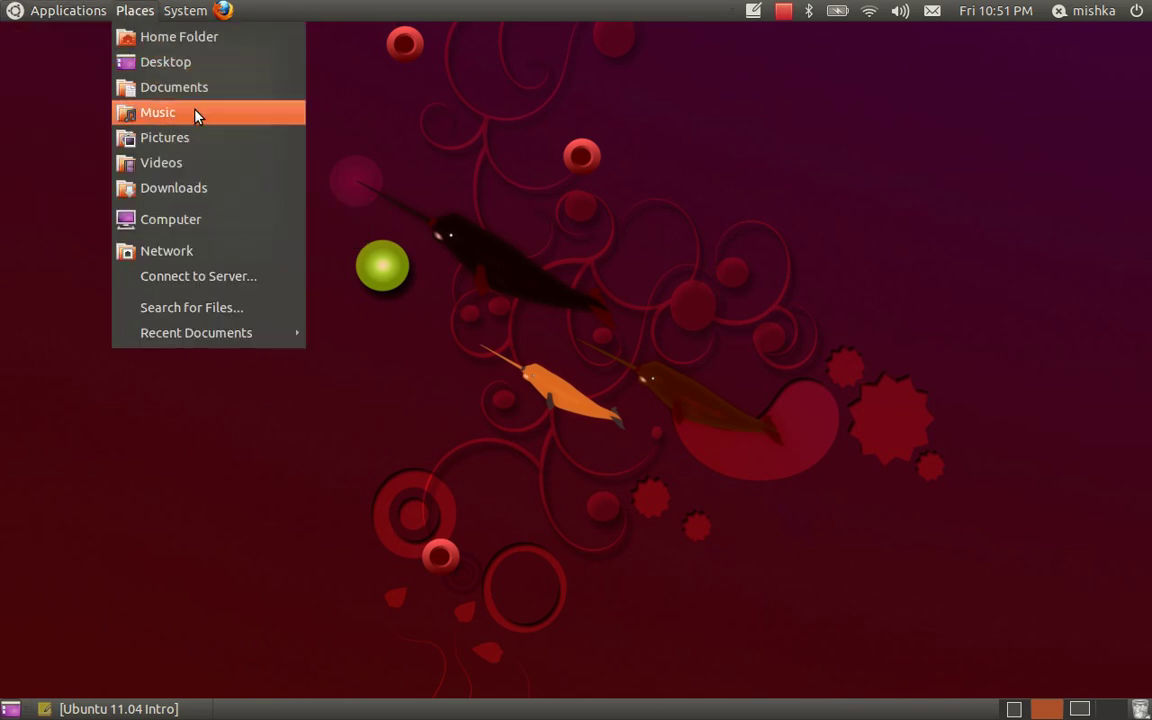
mouse_move(185, 12)
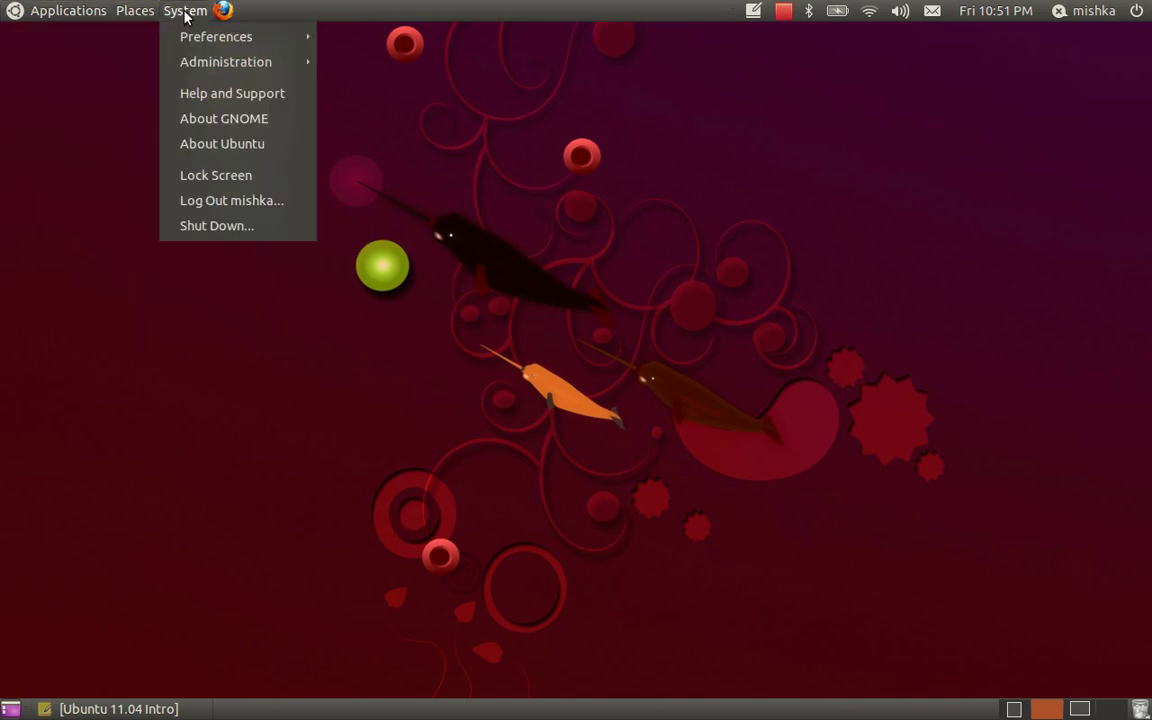
mouse_move(203, 36)
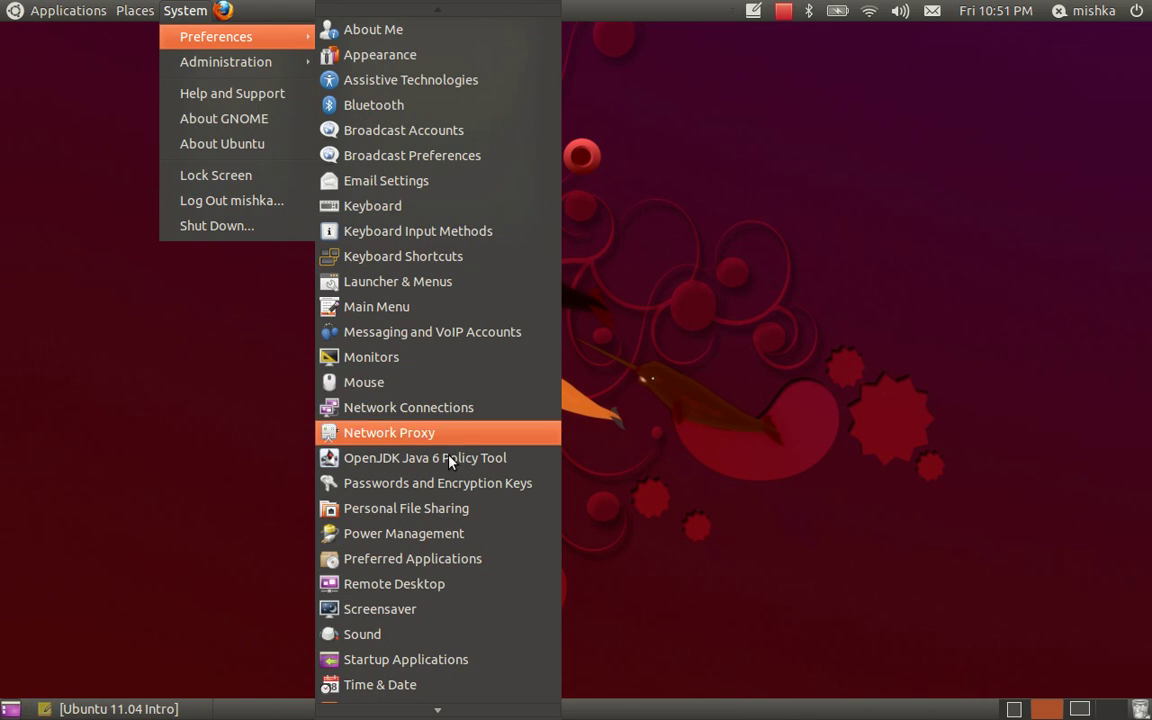
mouse_move(419, 710)
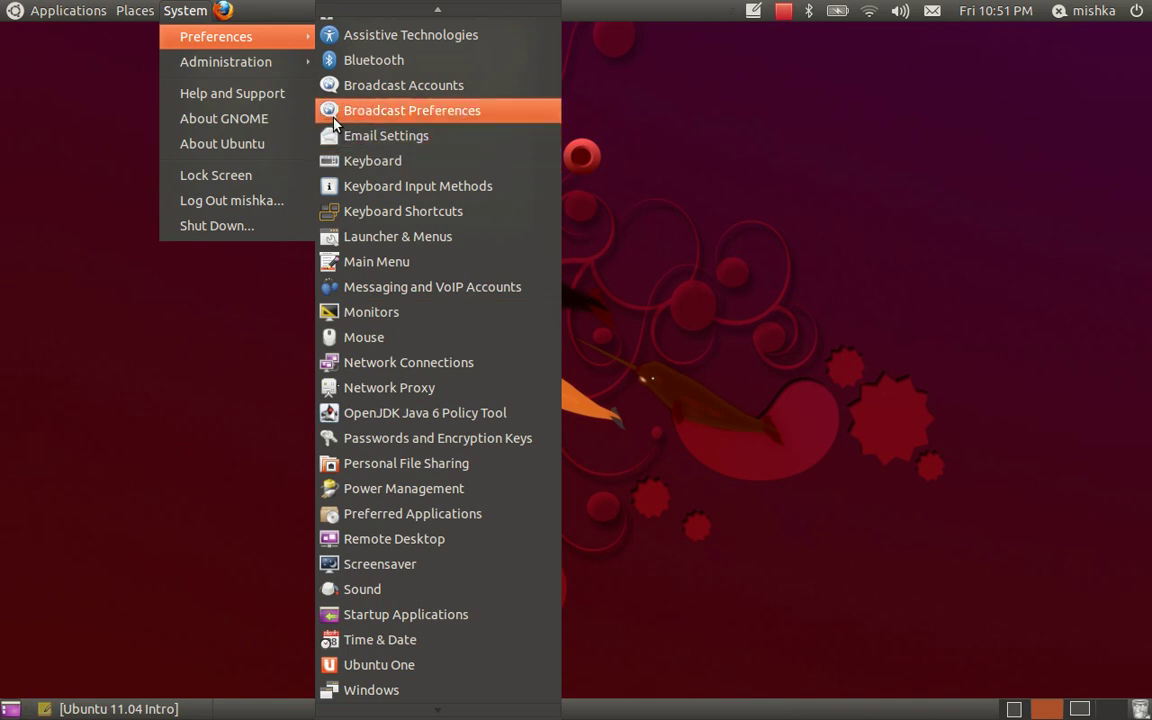
left_click(257, 15)
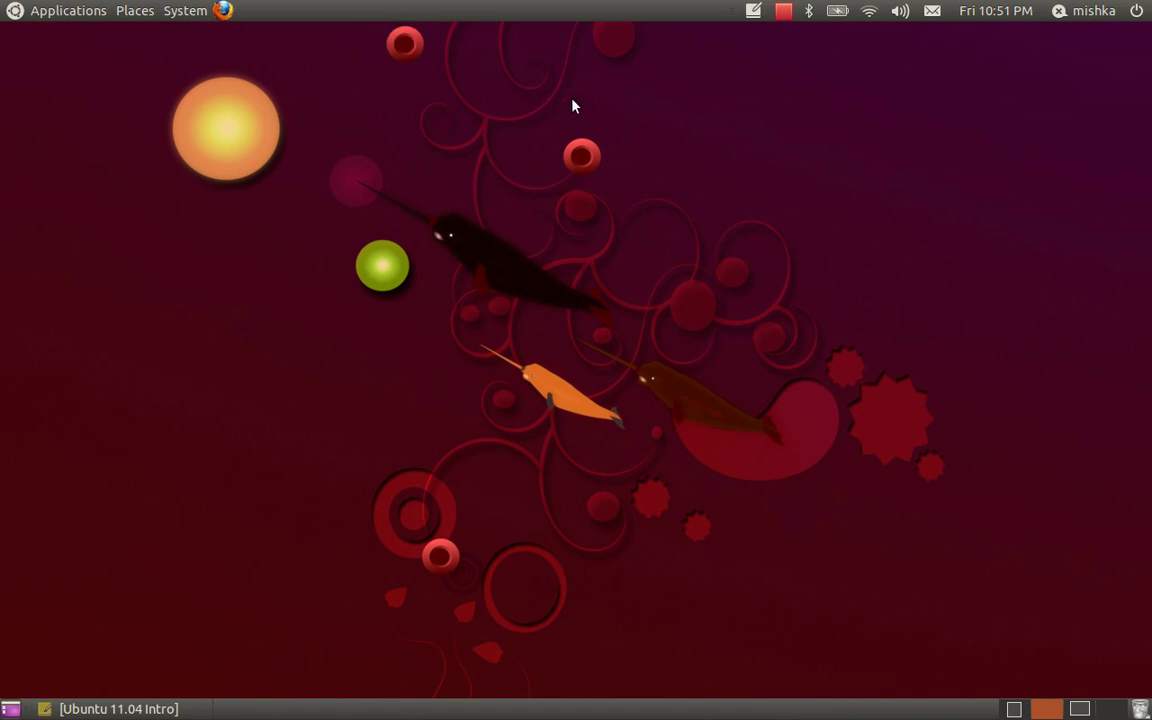
- Look over the session options, chat status choices, calendar and Bluetooth options of the desktop's status indicators
left_click(1138, 11)
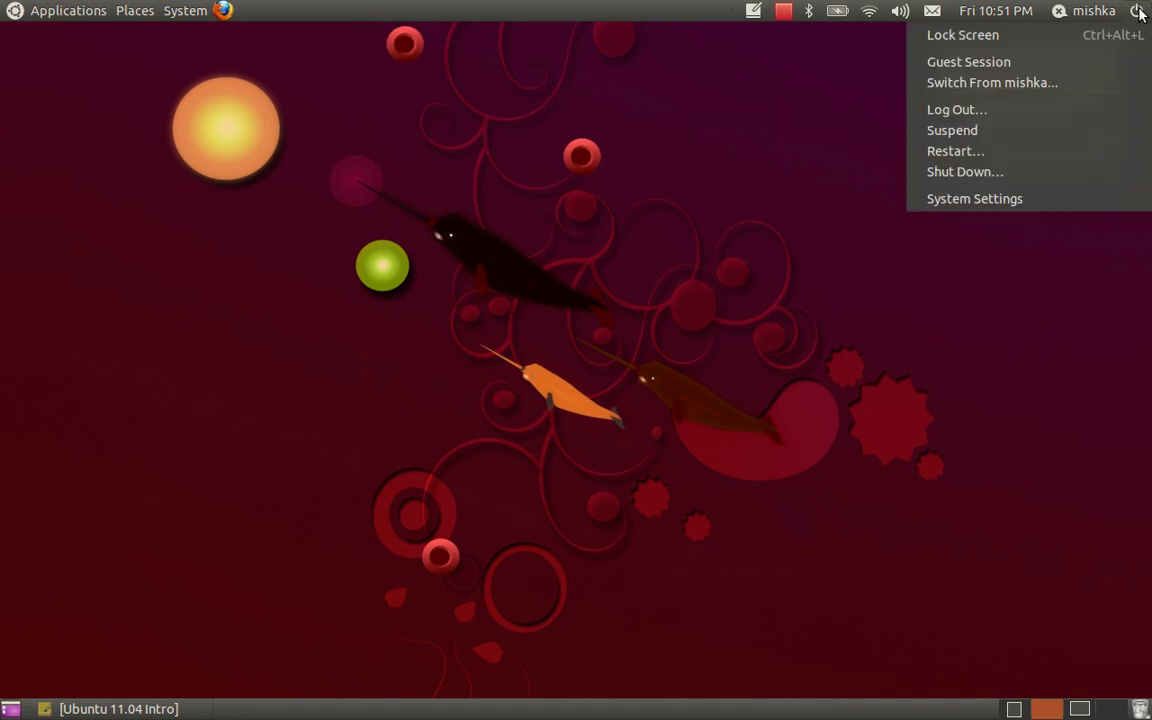
mouse_move(1108, 16)
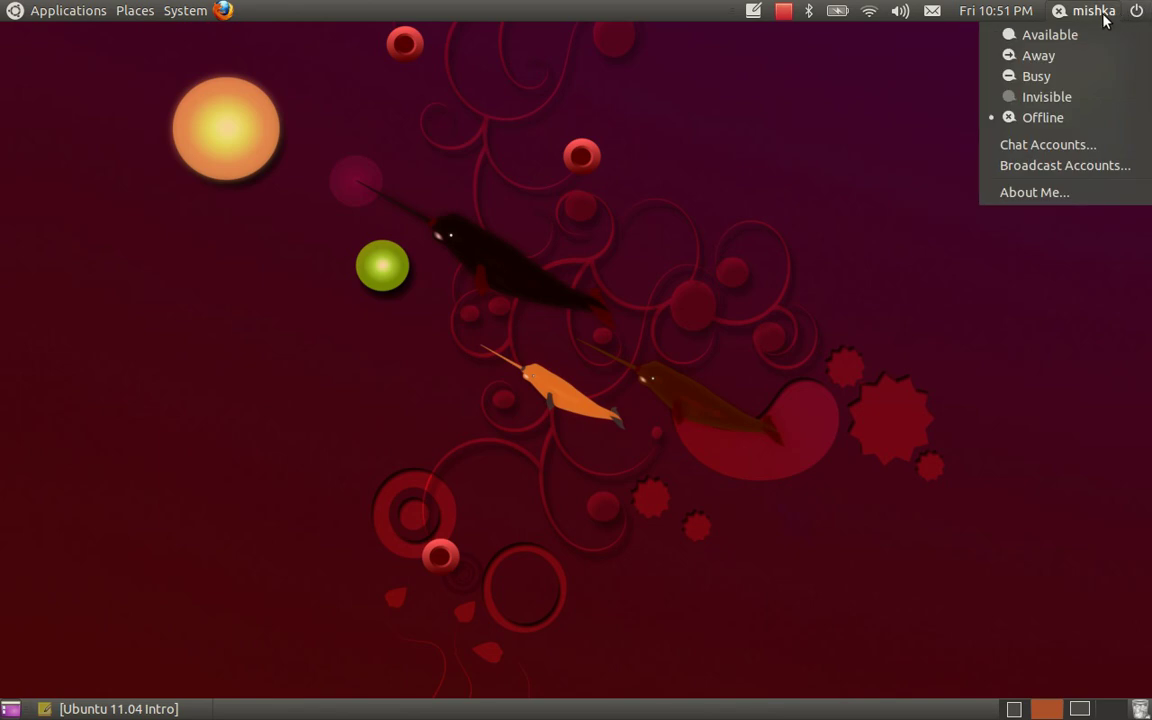
mouse_move(1030, 15)
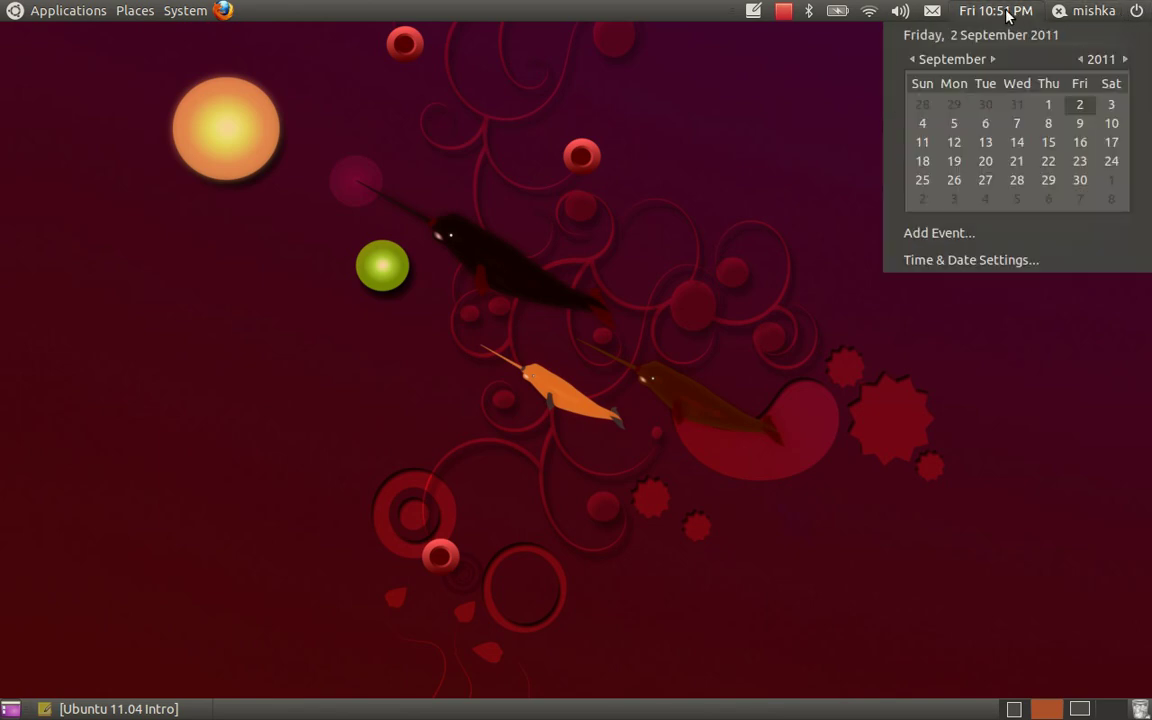
mouse_move(932, 14)
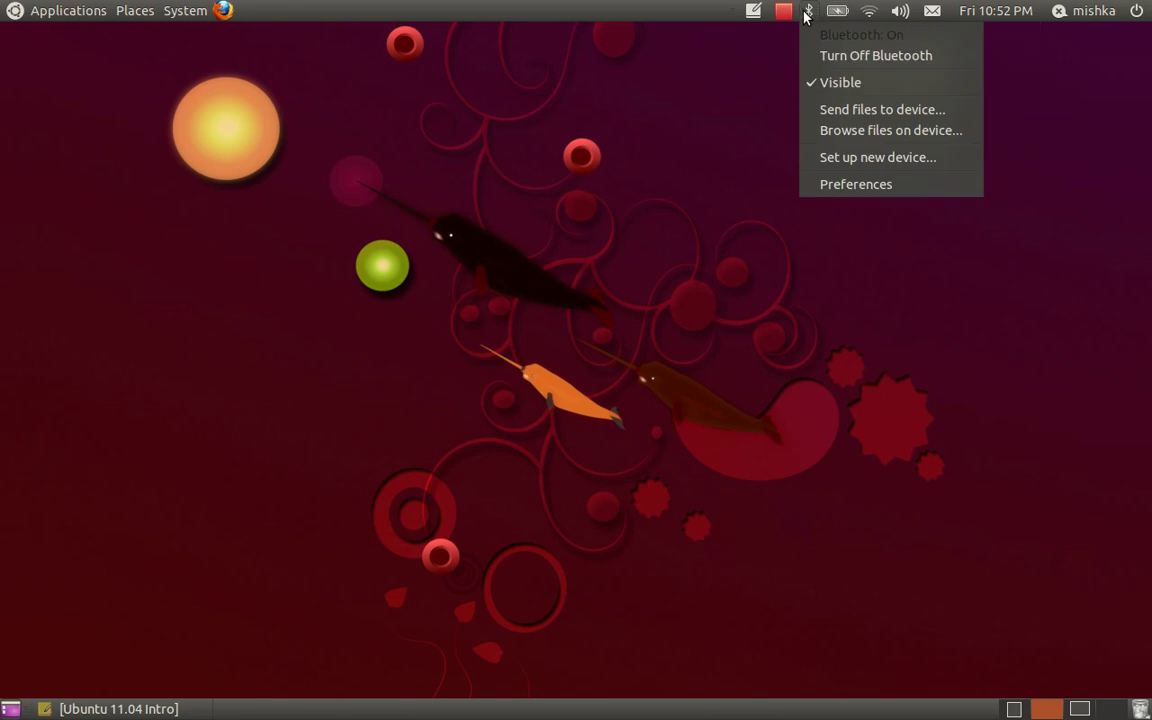
left_click(803, 53)
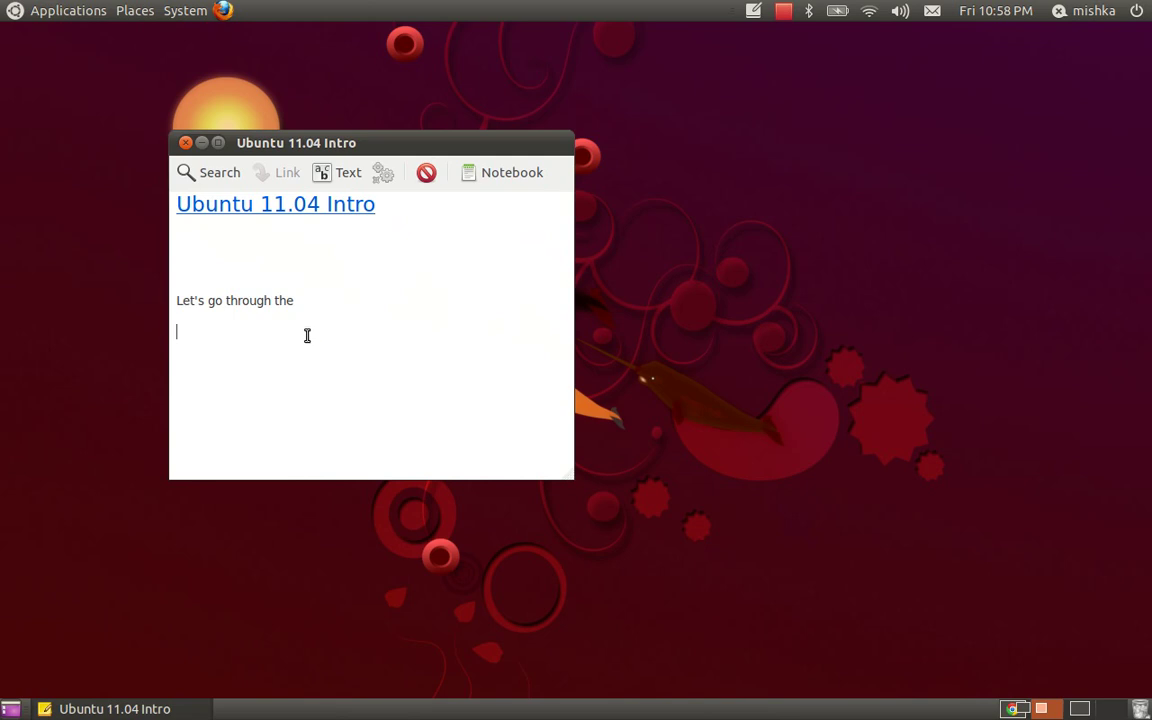
- Write "Ubuntu Software Center" below "Let's go through the" in the Ubuntu 11.04 Intro note and minimize it
type("Ubuntu Software Center")
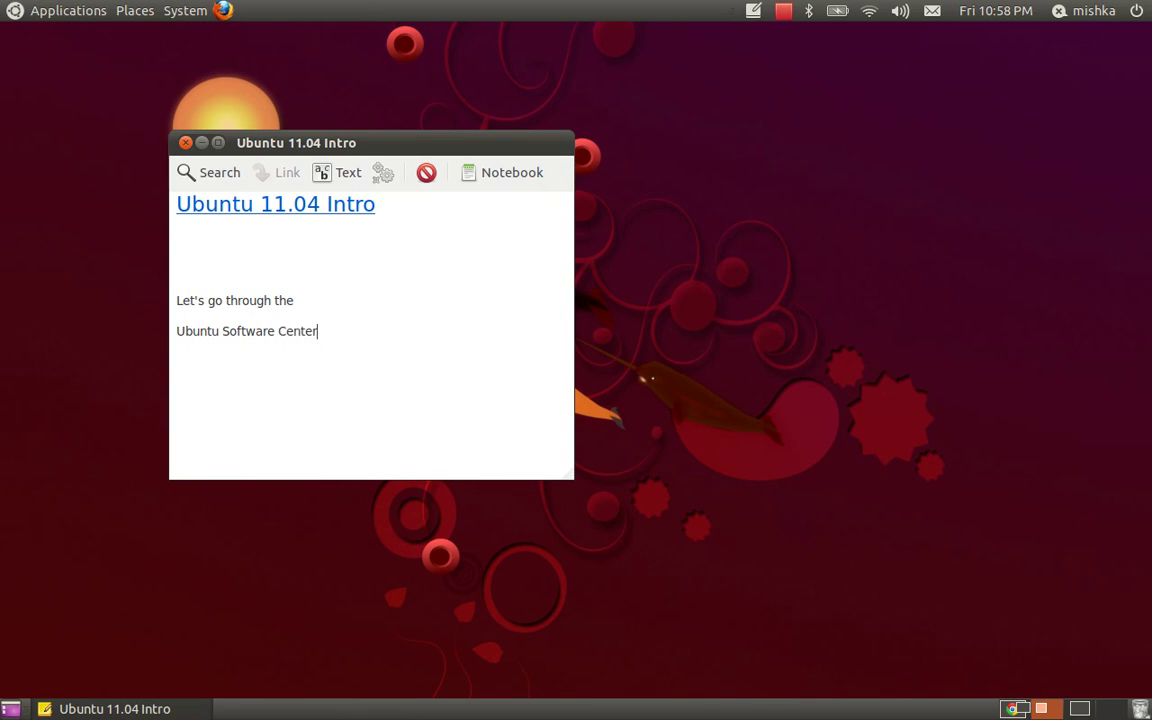
left_click(203, 144)
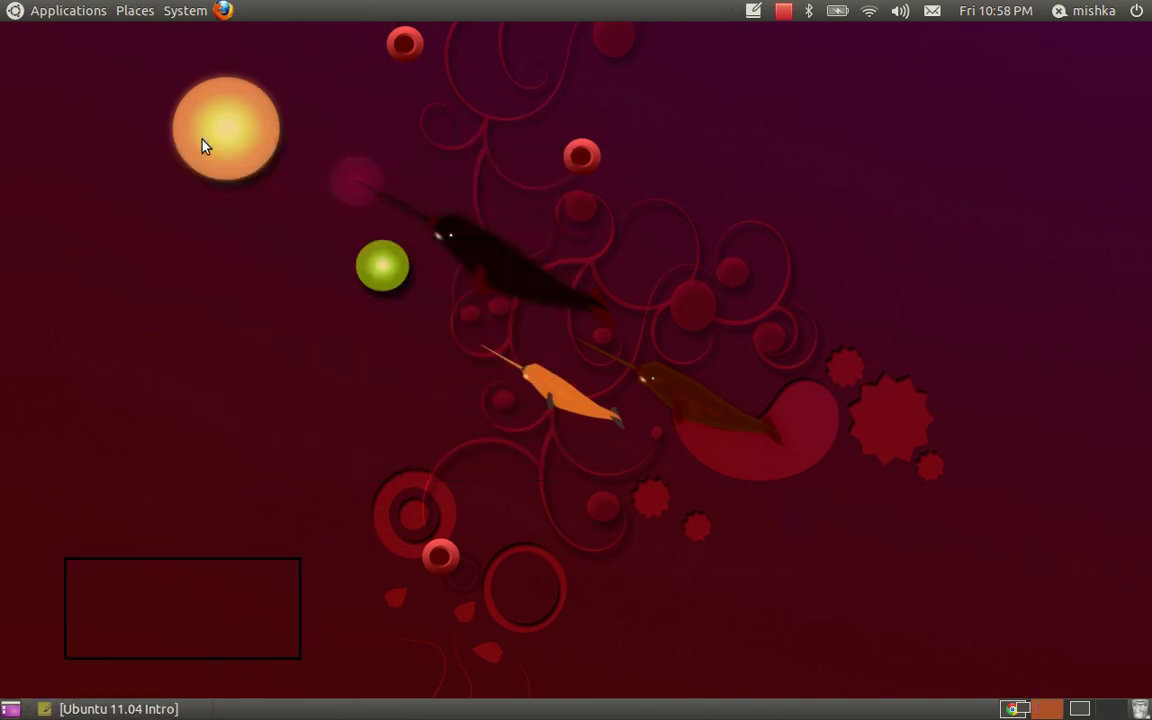
- Browse the Accessories department in Ubuntu Software Center, select the bpython entry and close the program
left_click(36, 10)
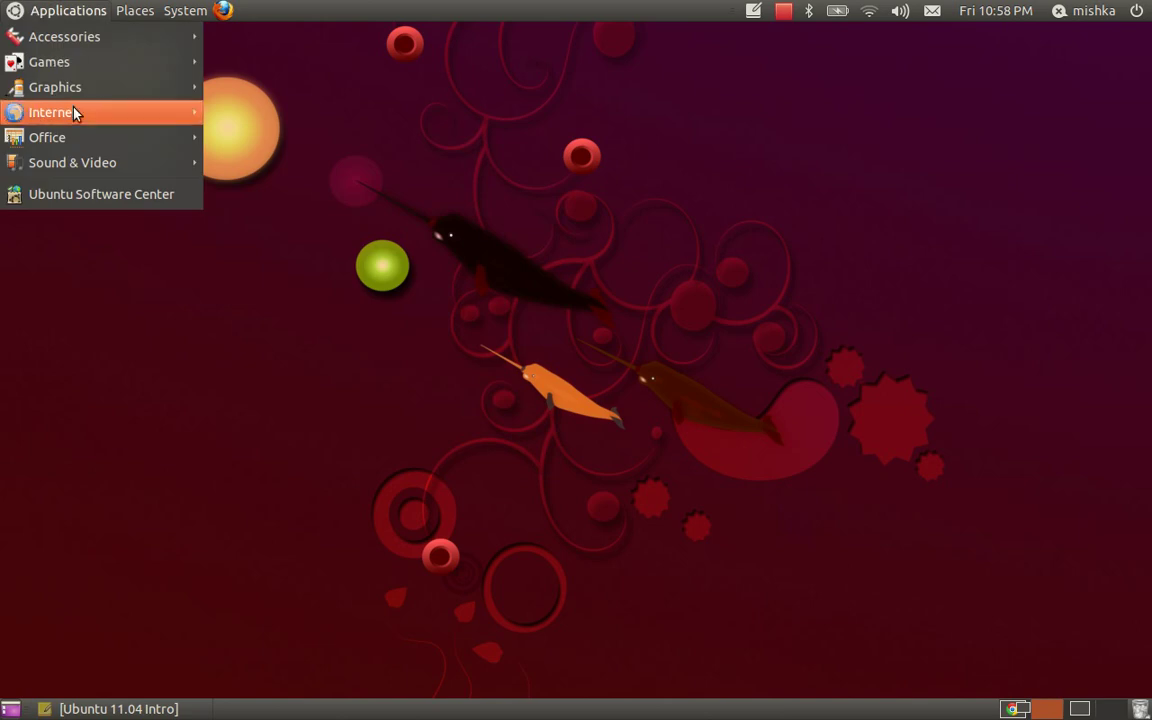
left_click(116, 192)
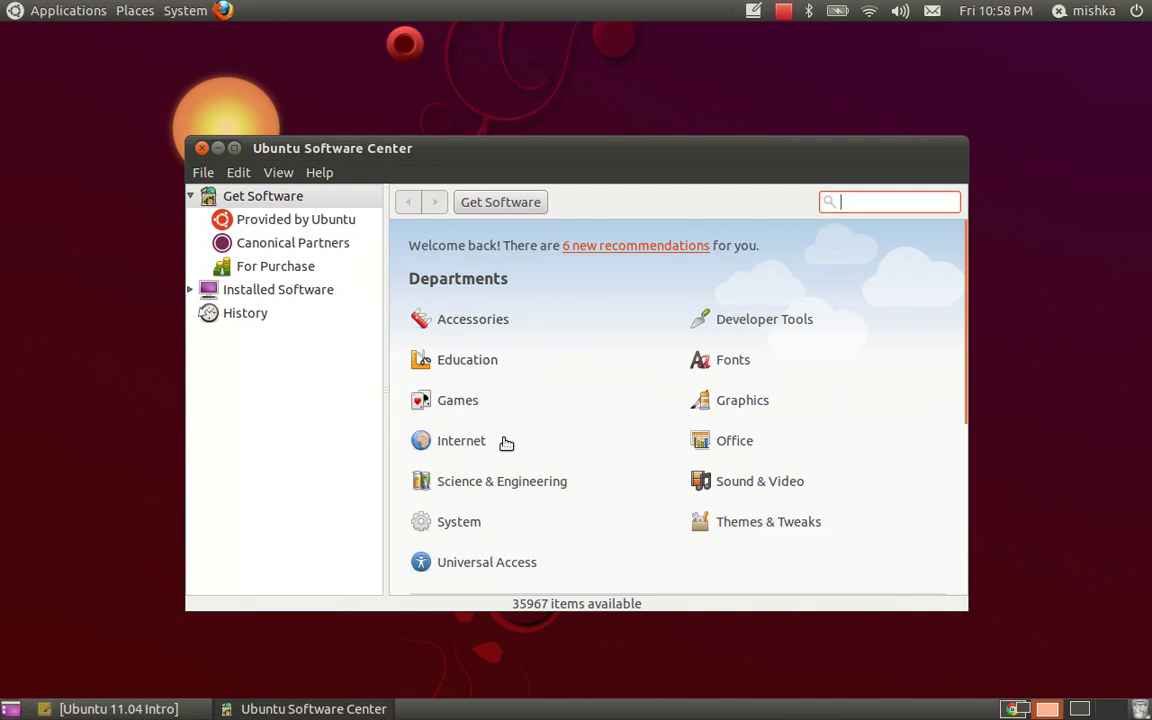
left_click(489, 319)
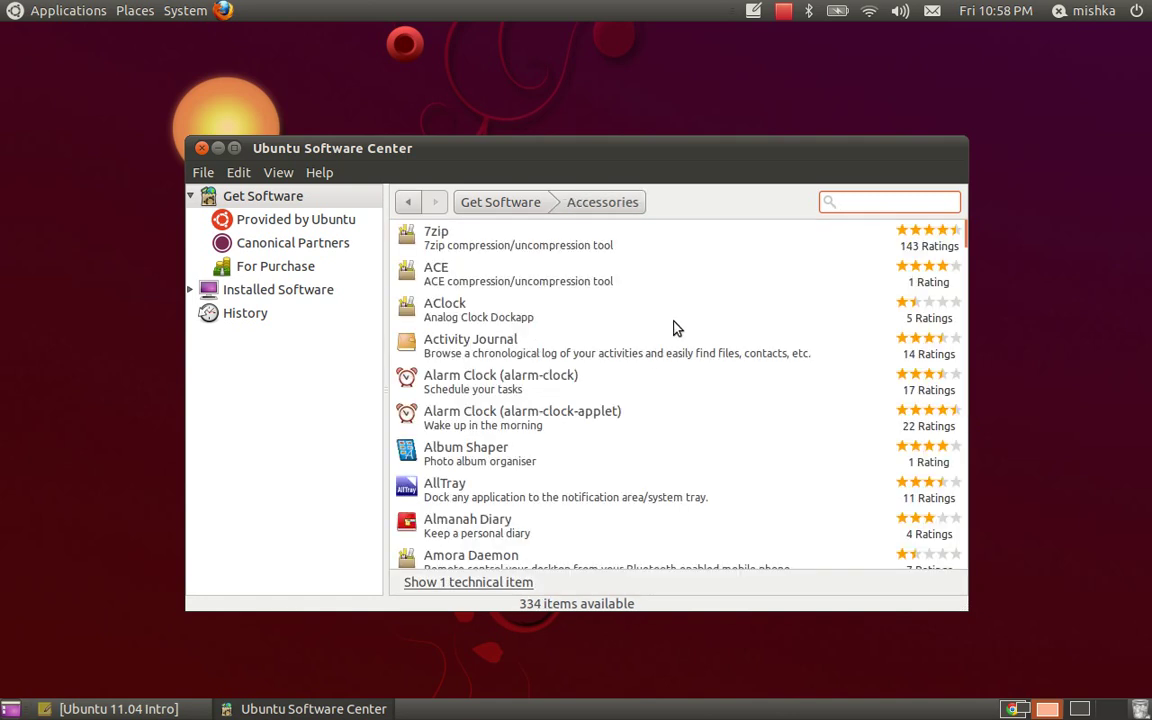
scroll(674, 327, "down", 5)
scroll(674, 327, "down", 12)
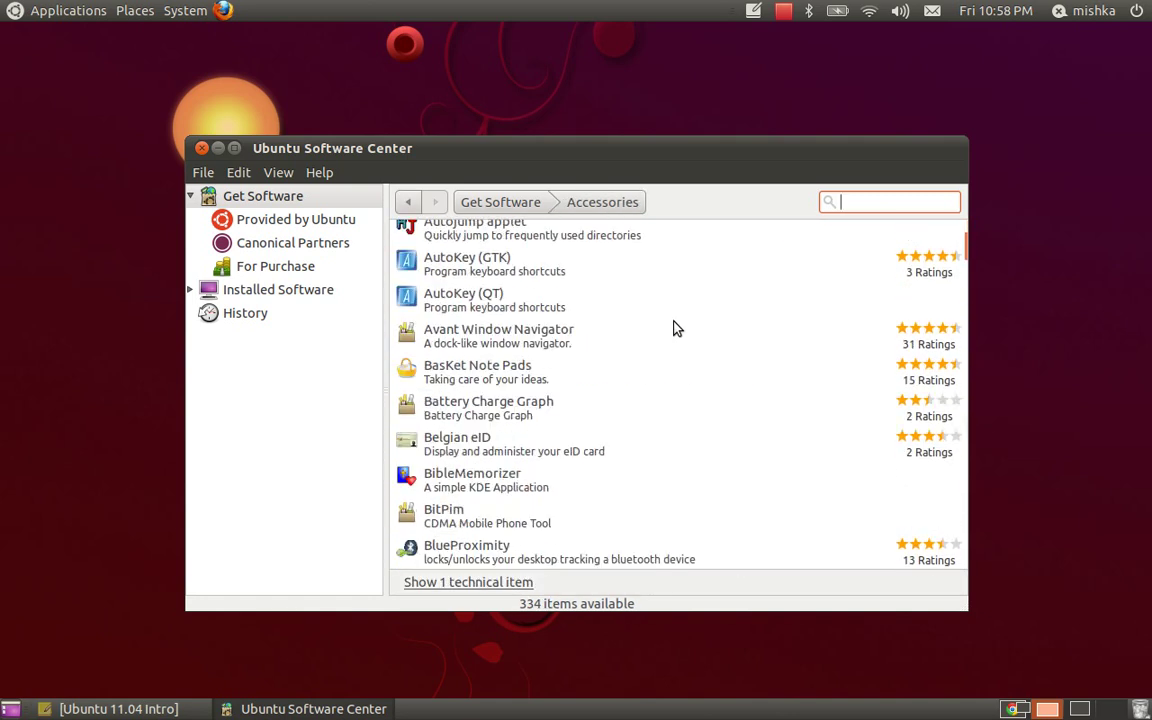
scroll(674, 327, "down", 3)
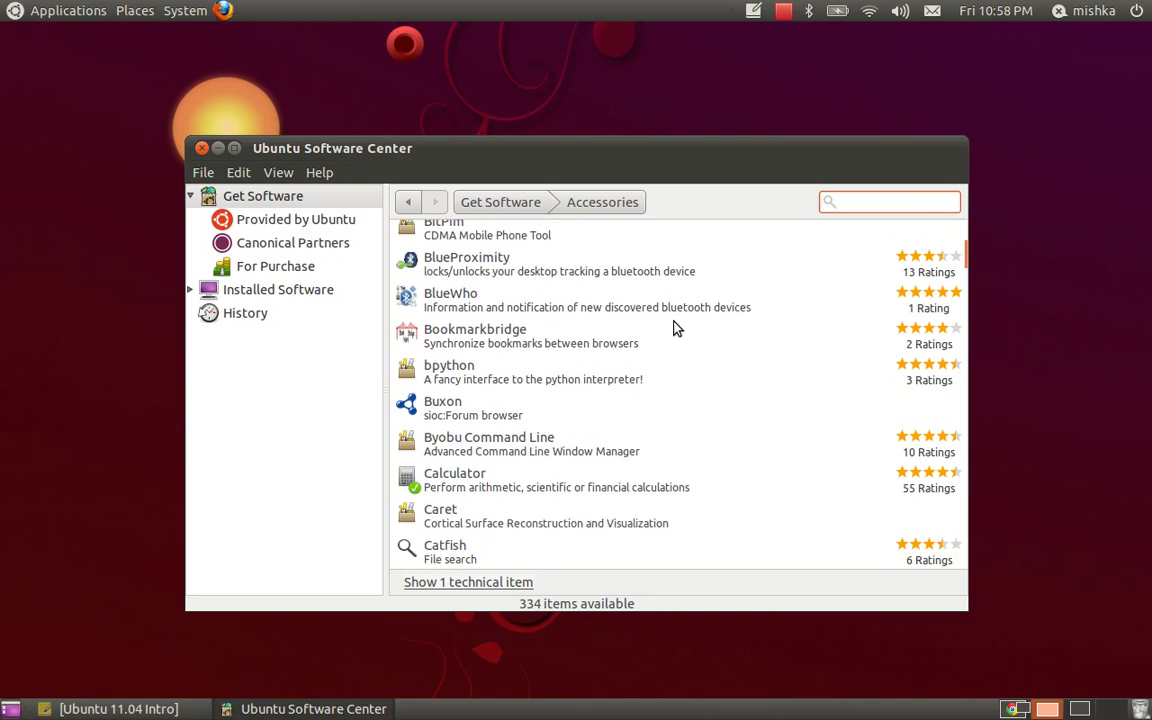
scroll(674, 327, "down", 1)
left_click(674, 327)
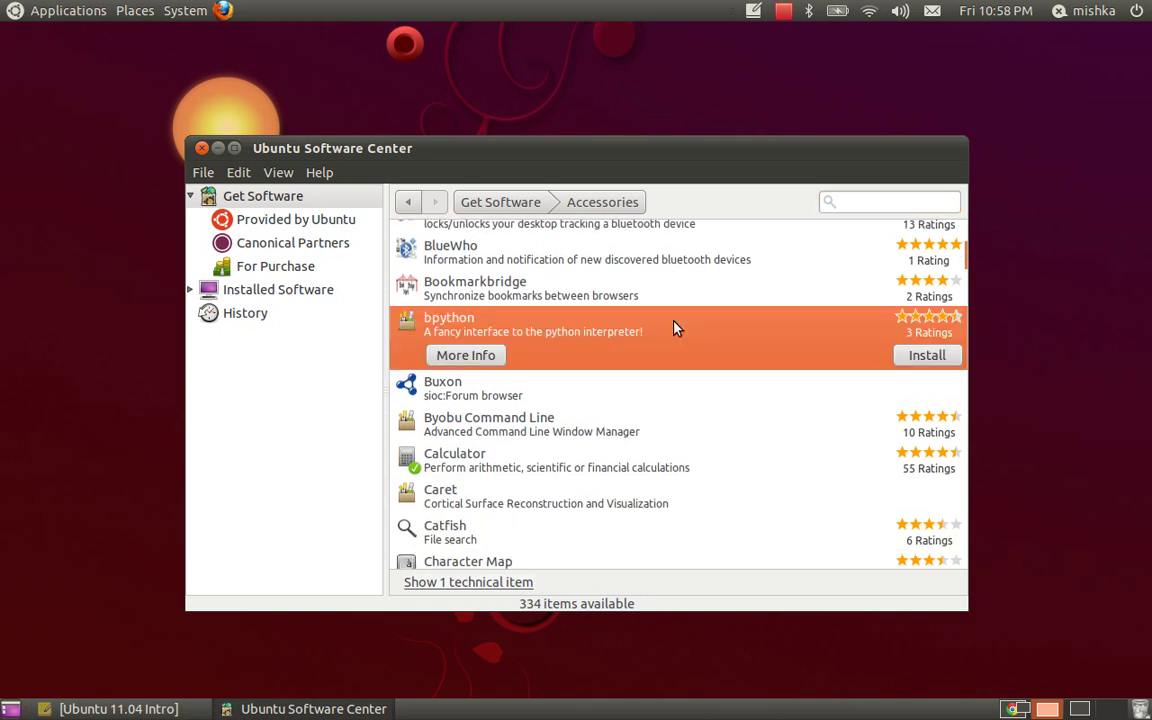
left_click(201, 148)
- Replace the "Ubuntu Software Center" line in the Ubuntu 11.04 Intro note with "Workspaces" and minimize the note
left_click(159, 705)
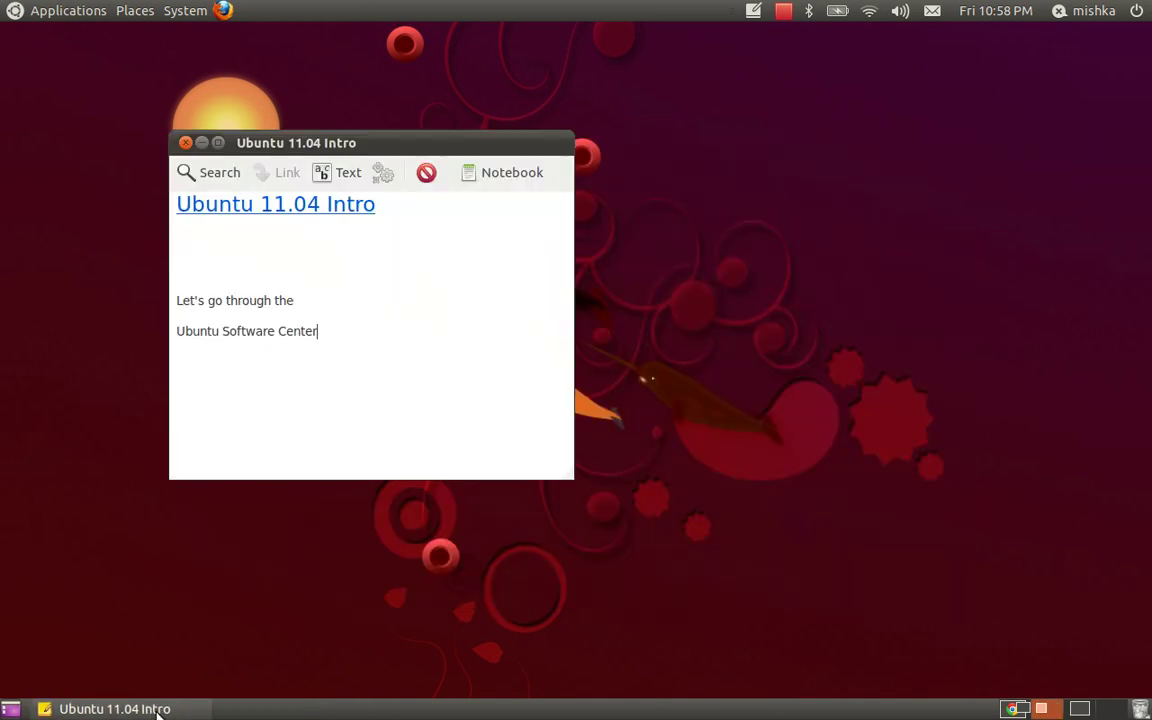
key("BackSpace")
key("BackSpace")
key("BackSpace")
key("BackSpace")
key("BackSpace")
key("BackSpace")
key("BackSpace")
key("BackSpace")
key("BackSpace")
key("BackSpace")
key("BackSpace")
key("BackSpace")
key("BackSpace")
key("BackSpace")
key("BackSpace")
key("BackSpace")
key("BackSpace")
key("BackSpace")
key("BackSpace")
key("BackSpace")
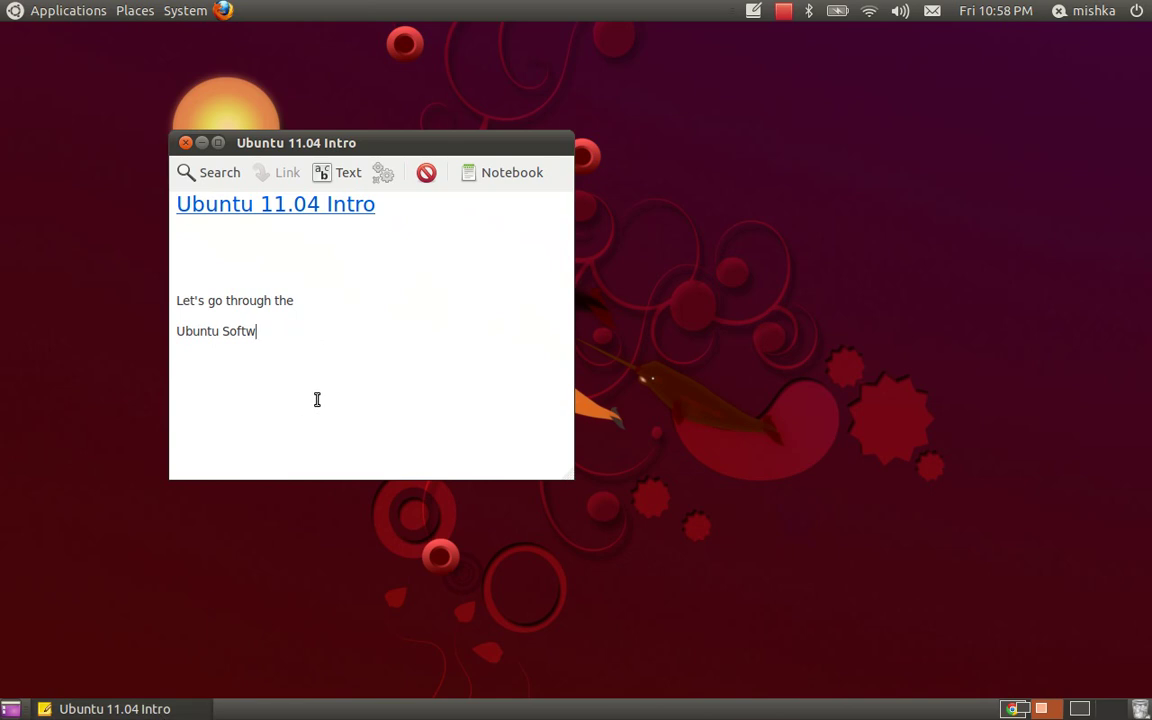
key("BackSpace")
type("Workspaces")
left_click(201, 142)
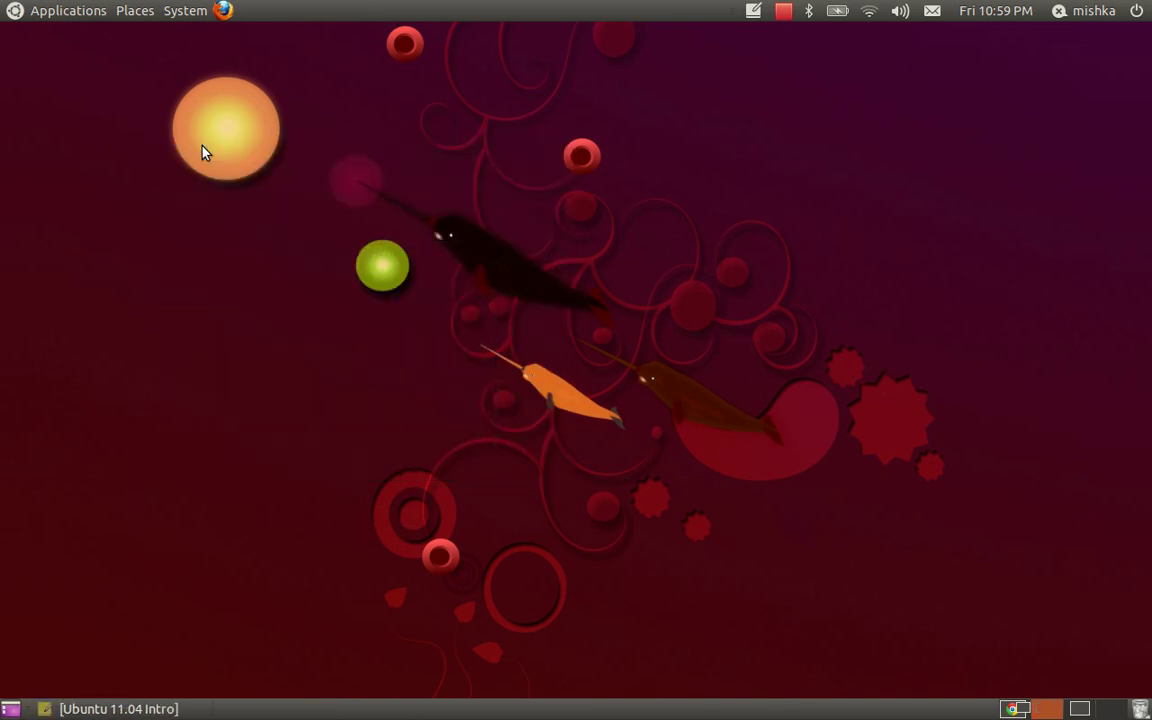
- Look through the first, third and fourth workspaces, and return to the Ubuntu 11.04 Intro note on the second workspace
left_click(1014, 710)
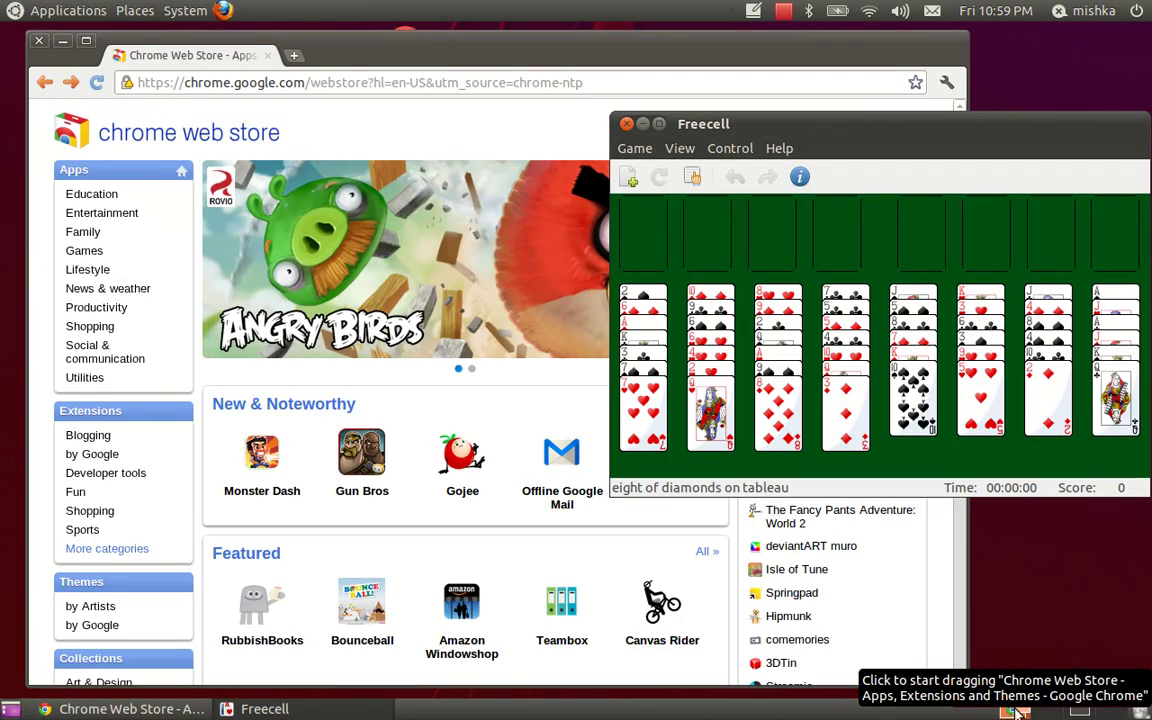
left_click(1080, 710)
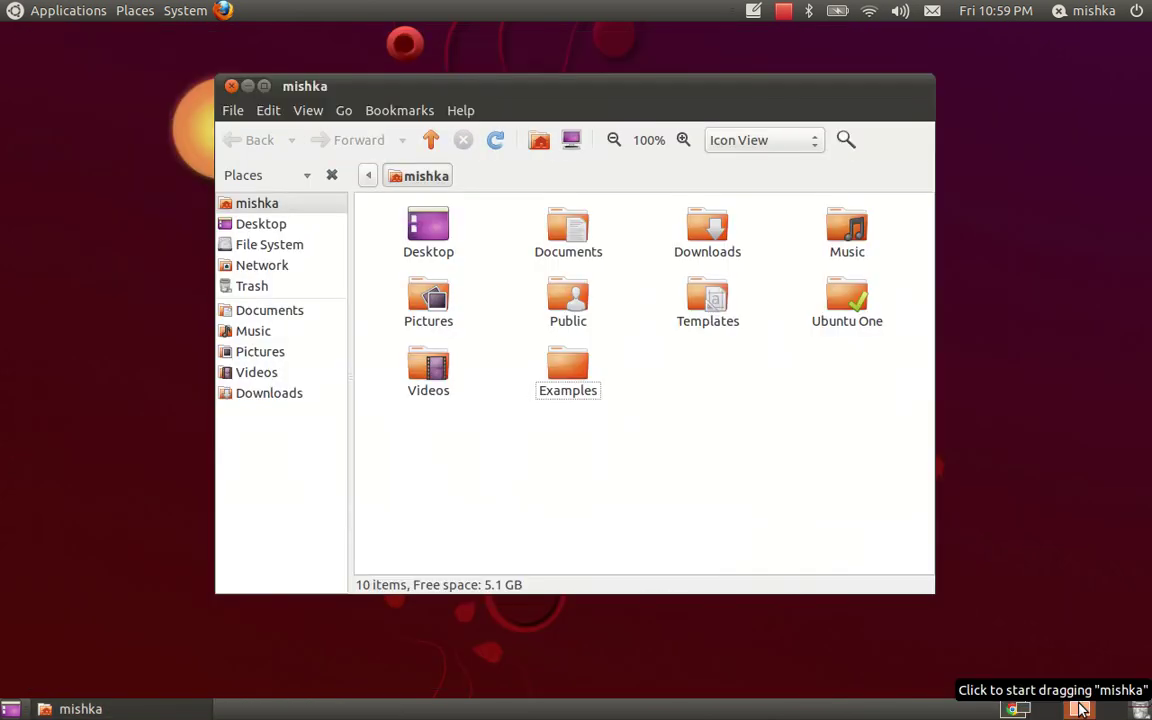
left_click(1108, 708)
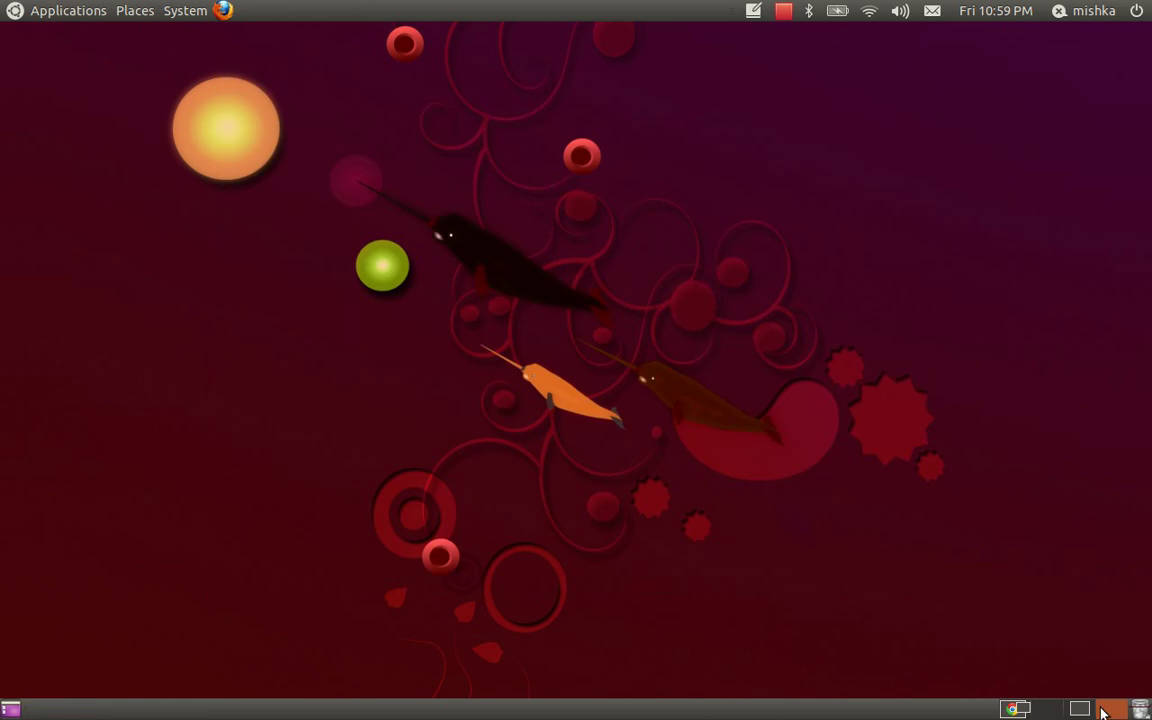
left_click(1052, 710)
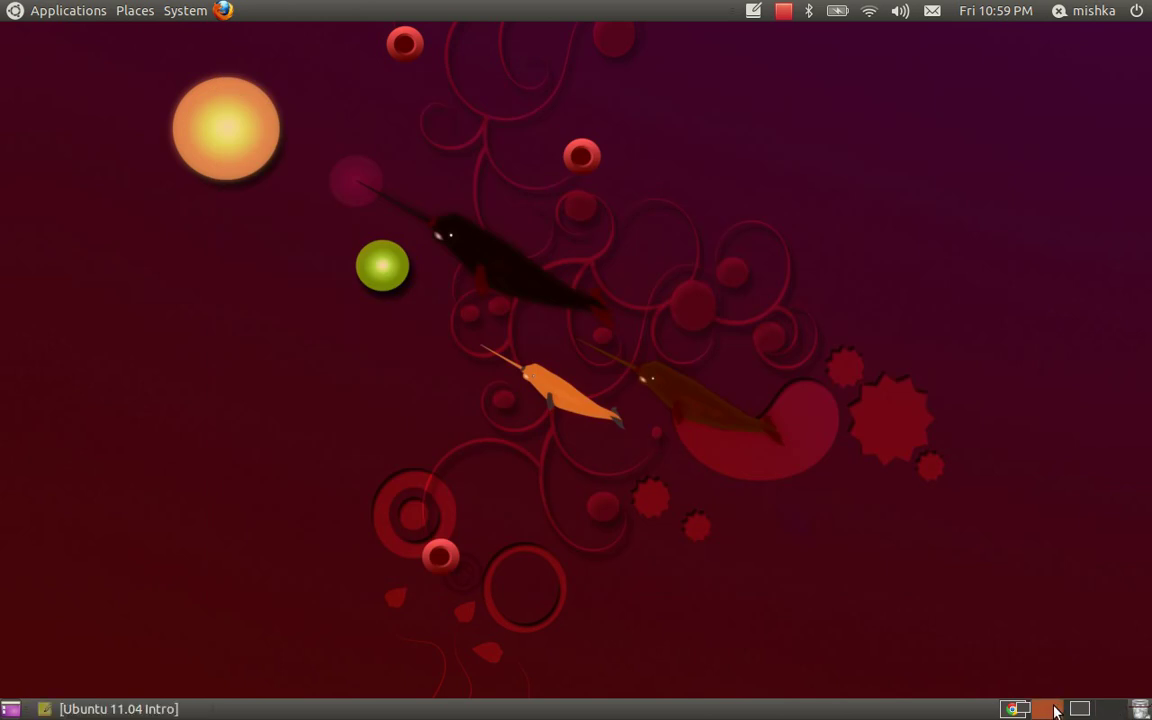
left_click(160, 708)
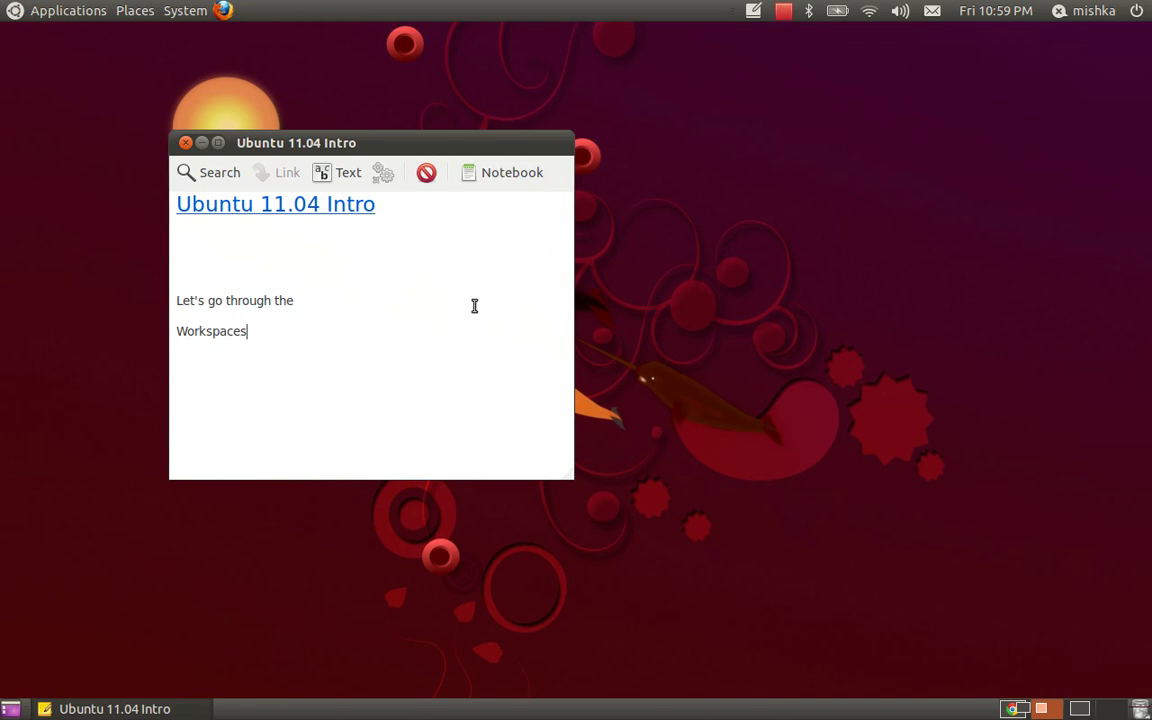
left_click(783, 10)
left_click(795, 56)
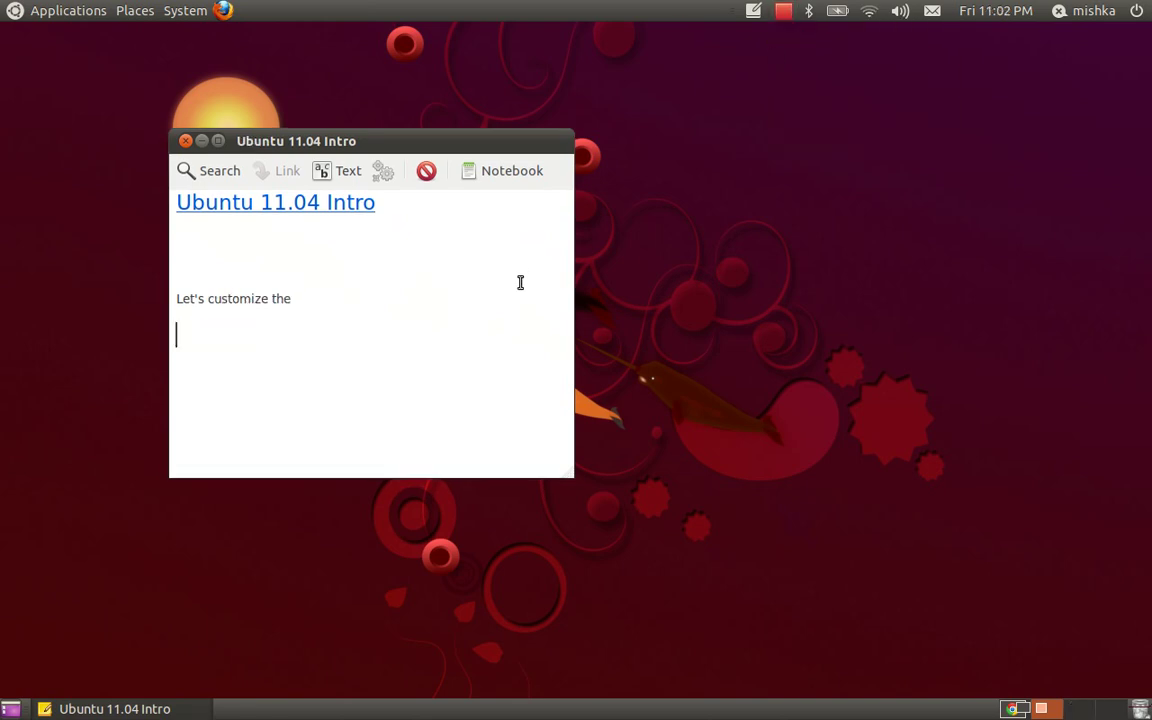
- Add "Desktop" below "Let's customize the" in the Ubuntu 11.04 Intro note and minimize it
type("Desktop")
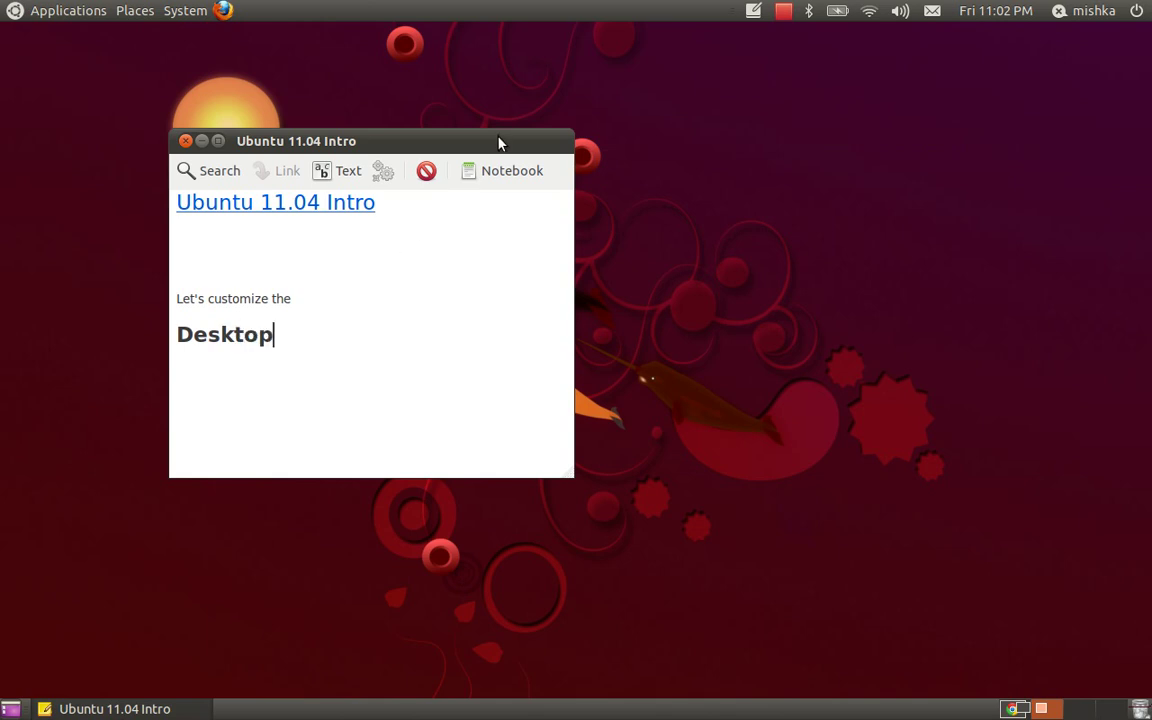
left_click(112, 708)
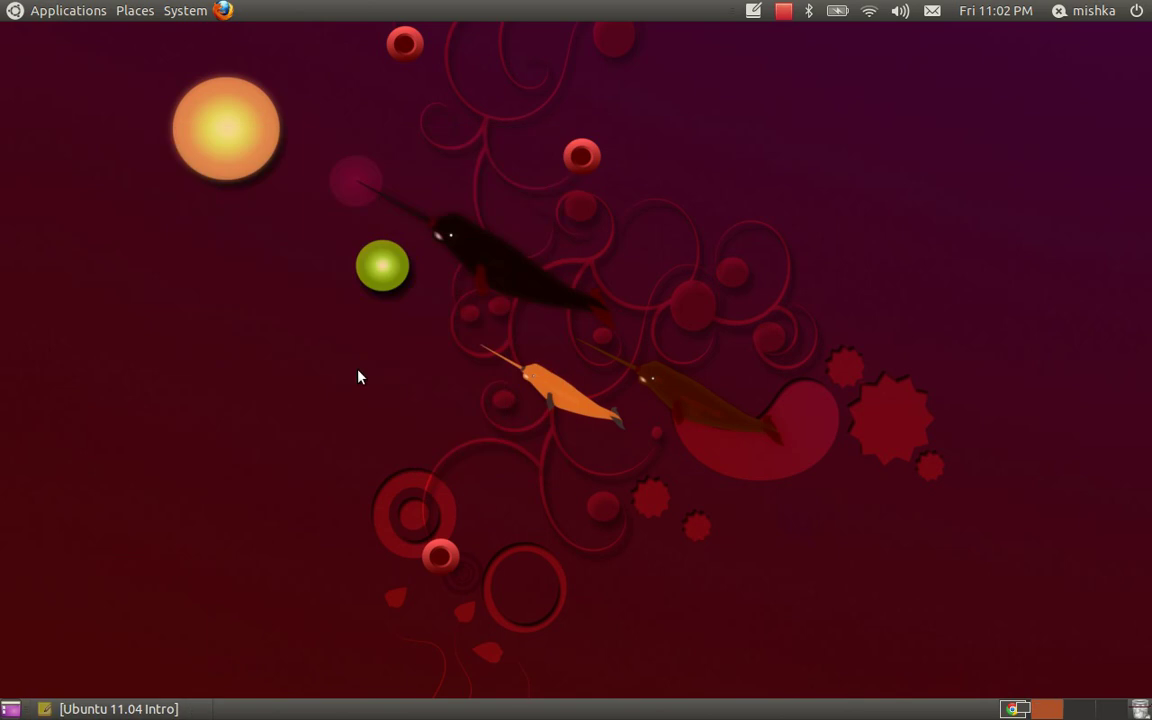
- Try several wallpapers for the desktop background and set the black-and-white one with bare branches and blurred light circles
right_click(360, 377)
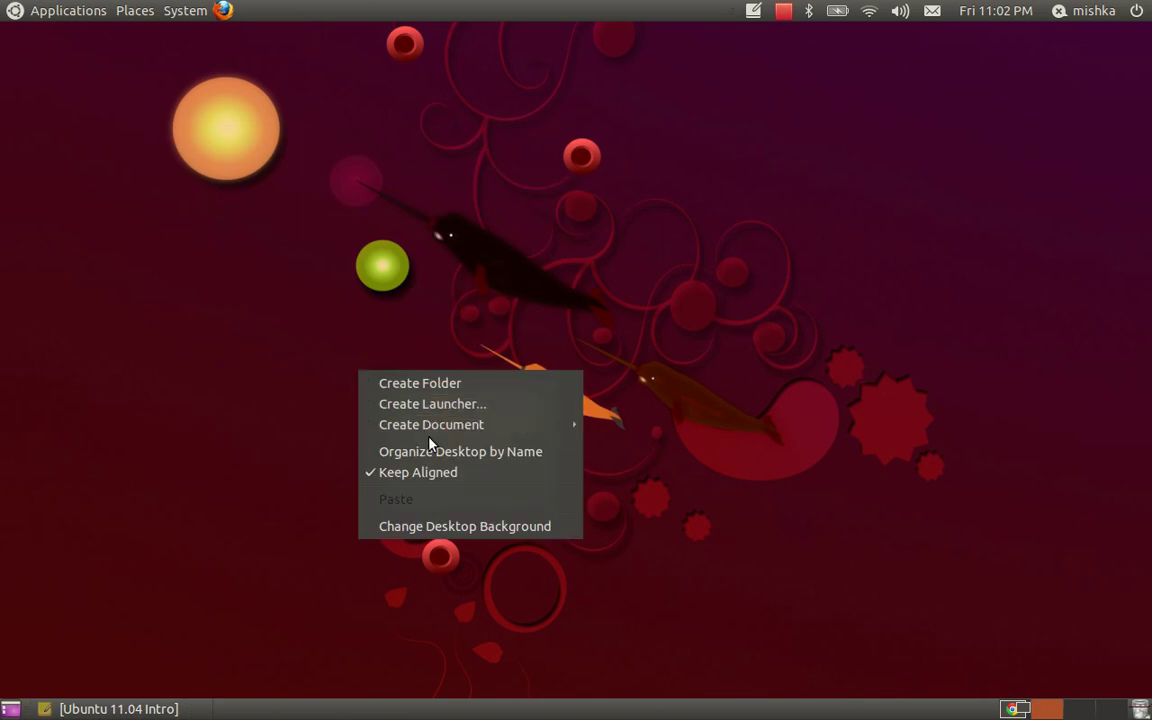
left_click(480, 533)
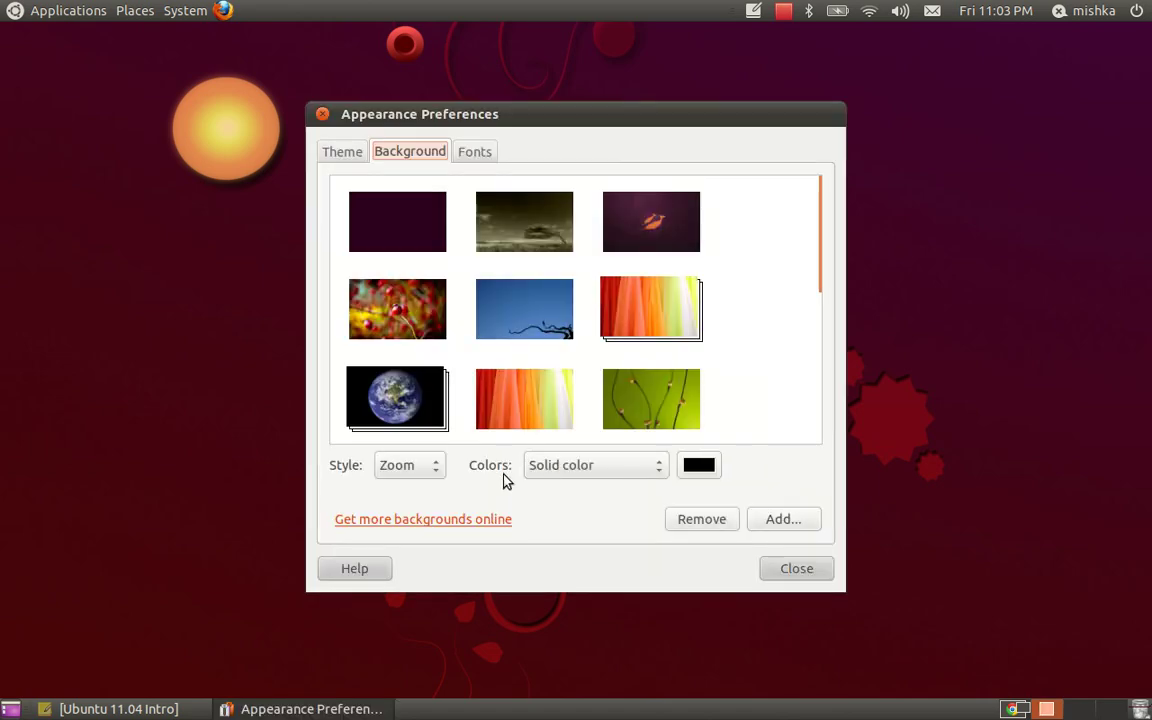
left_click(675, 236)
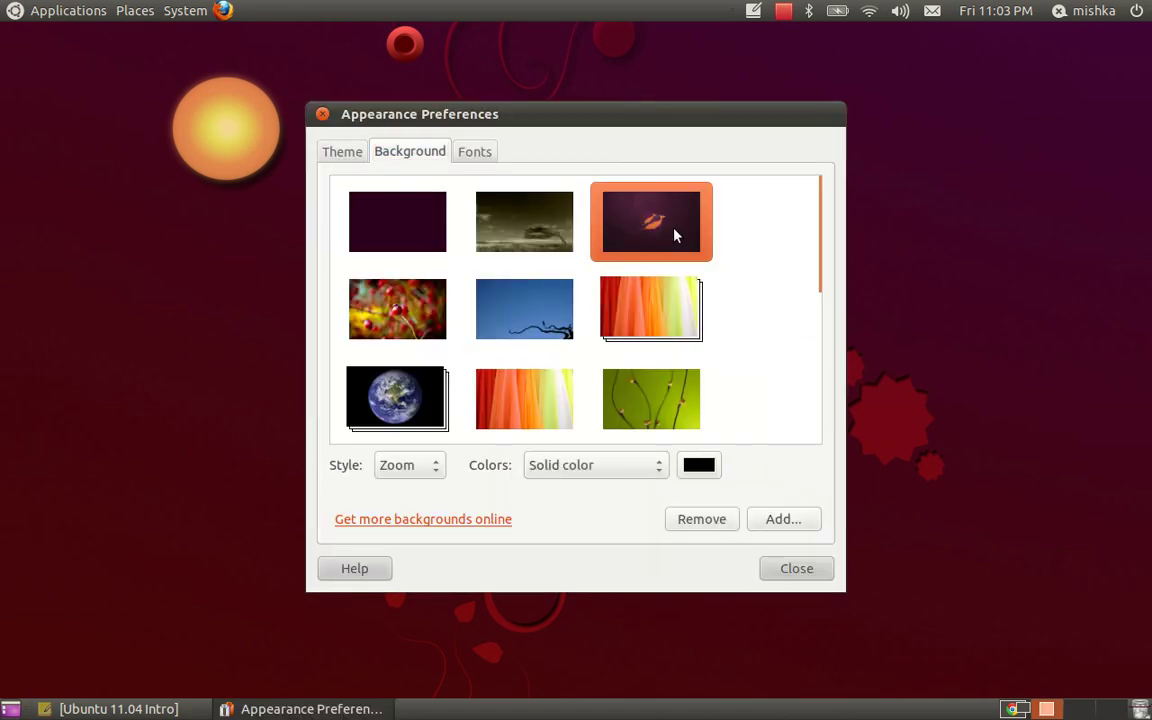
left_click(538, 389)
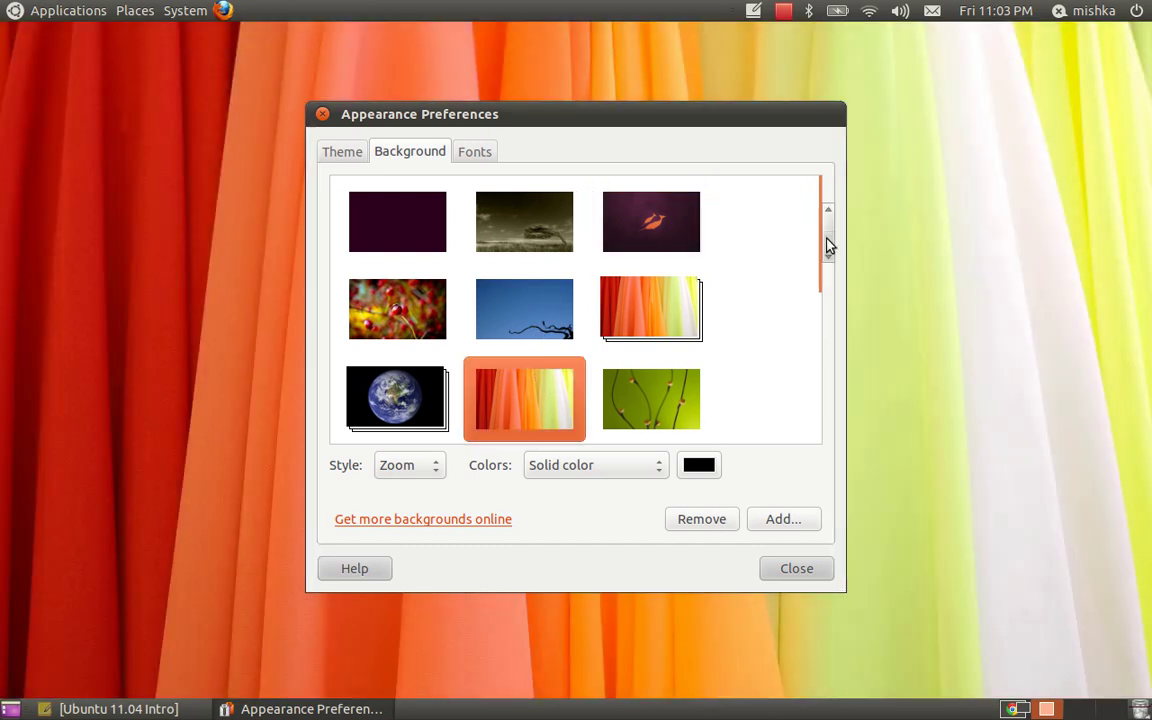
left_click(830, 250)
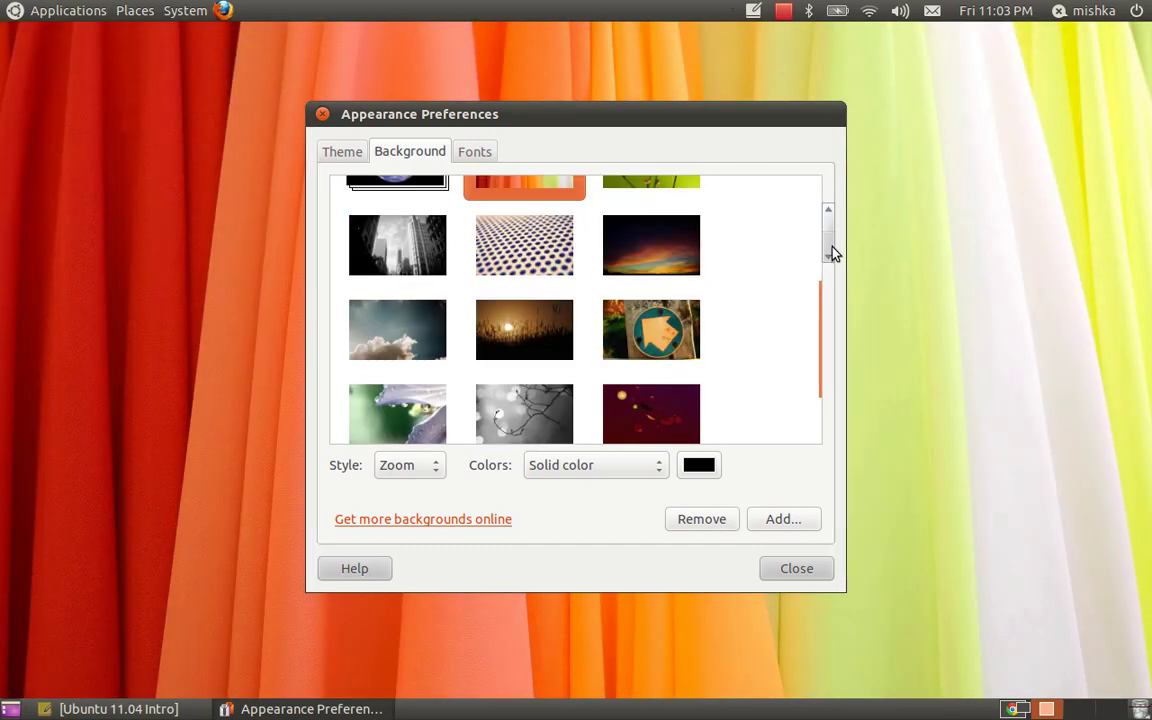
left_click(659, 337)
left_click(568, 400)
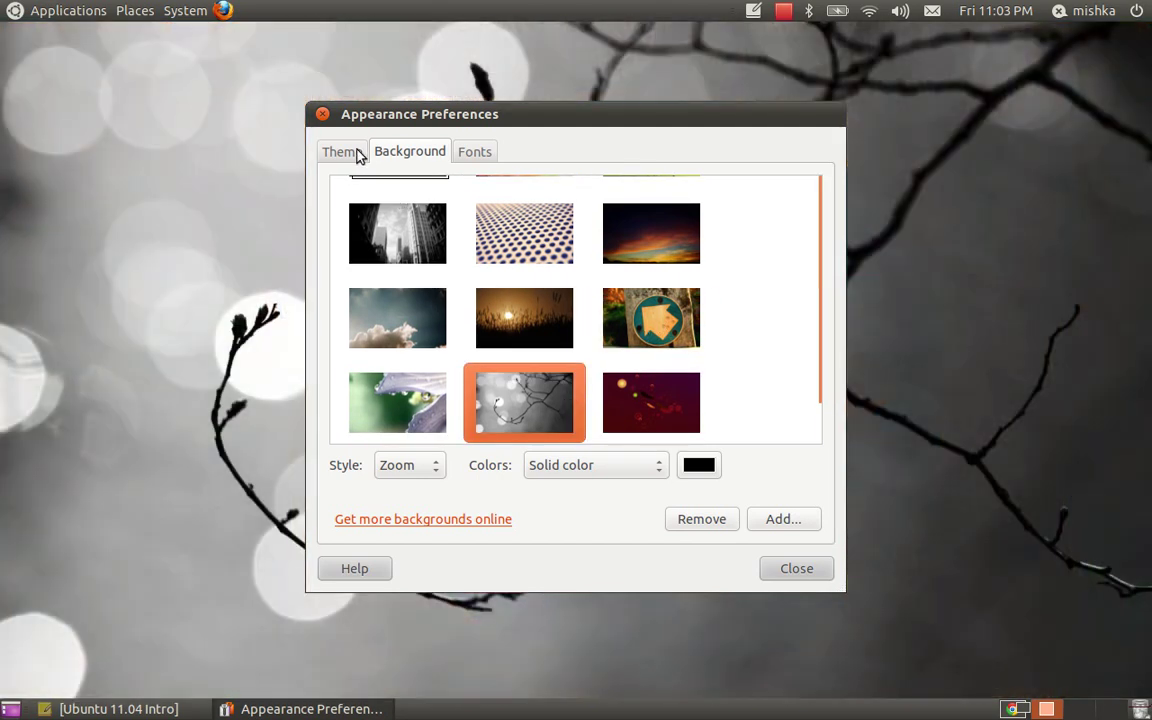
- Apply the Clearlooks theme with only the desktop left showing, and pause the screen recording
left_click(357, 157)
left_click(520, 230)
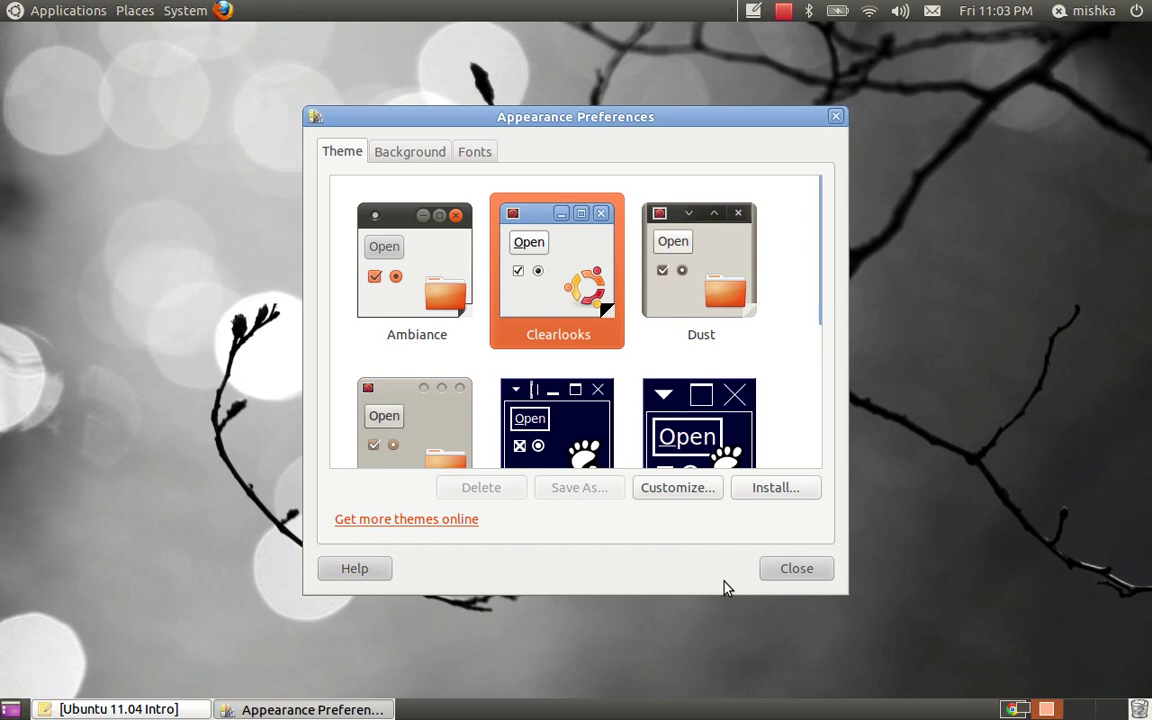
key("ctrl+alt+d")
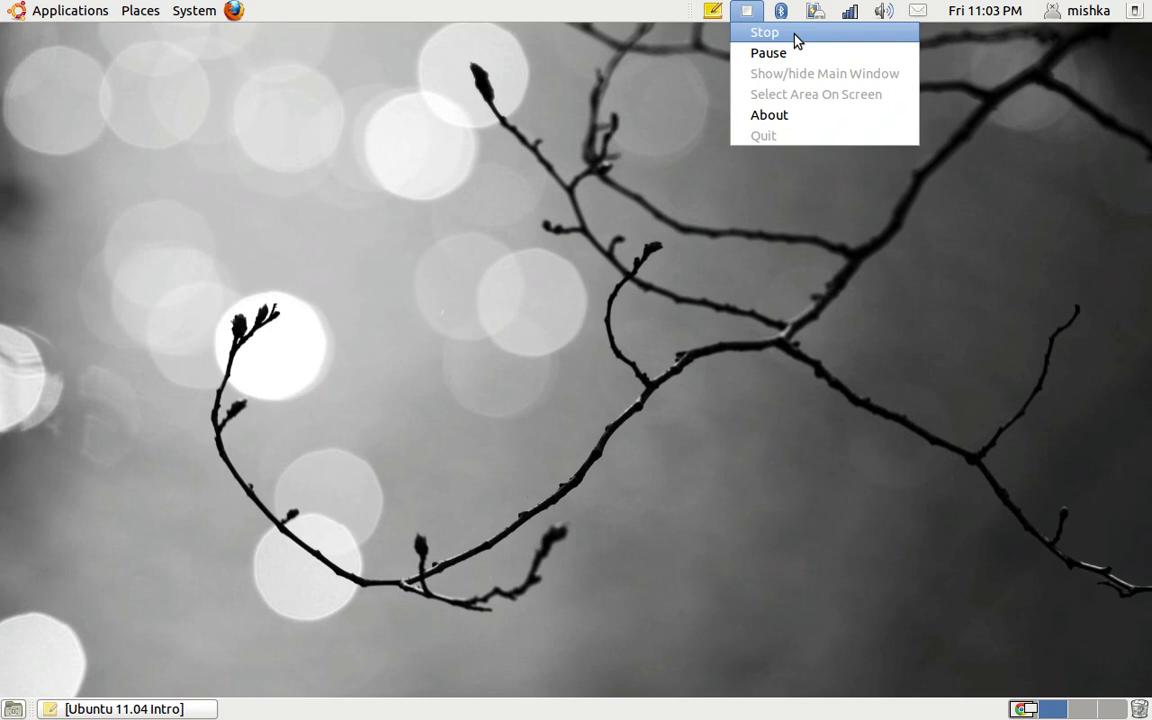
left_click(789, 54)
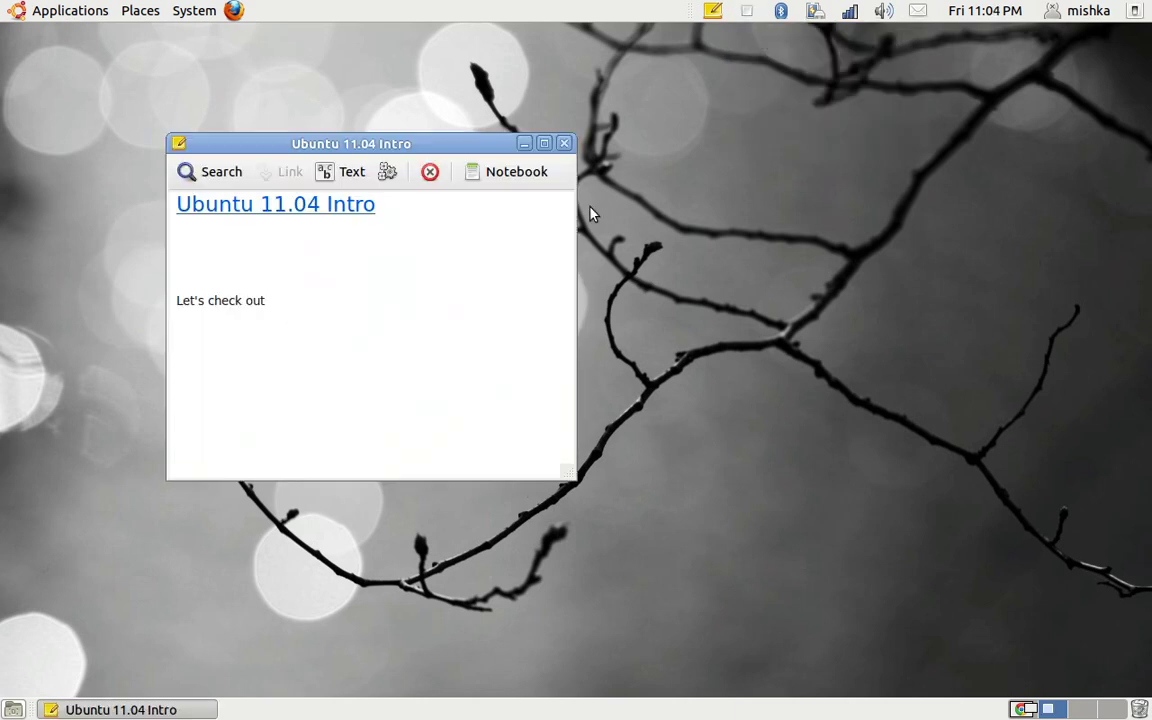
- Add "Libre Office" below "Let's check out" in the Ubuntu 11.04 Intro note and minimize the note
left_click(463, 386)
type("Libre Office")
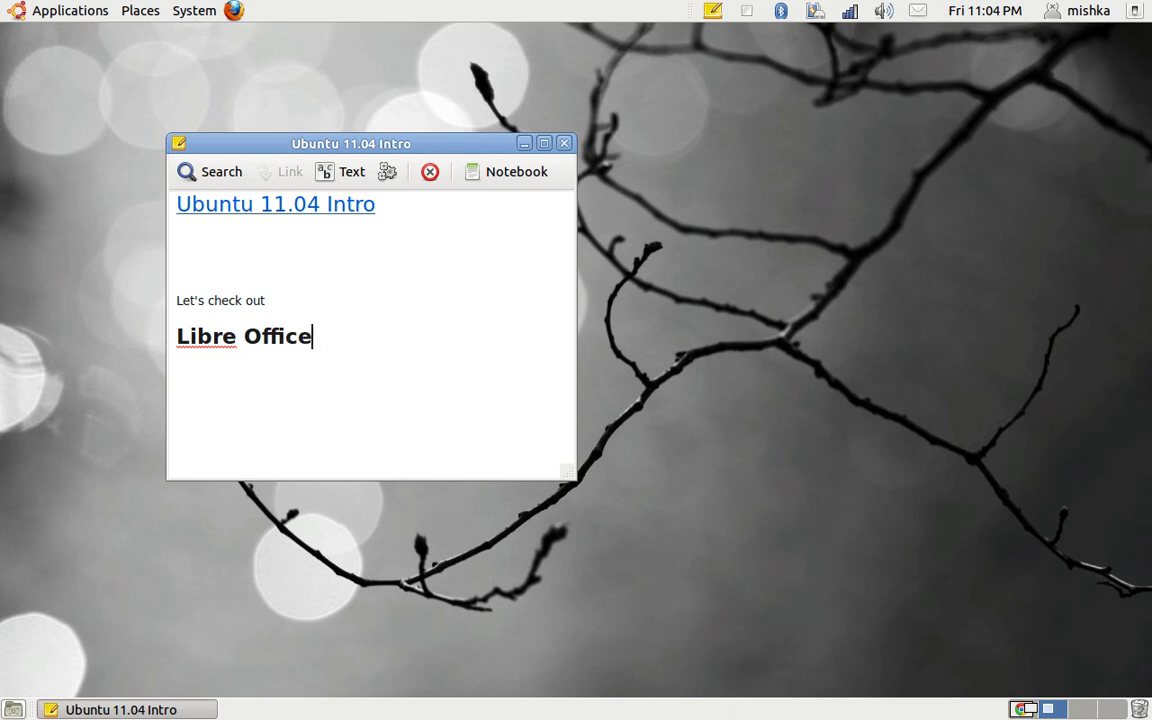
left_click(524, 144)
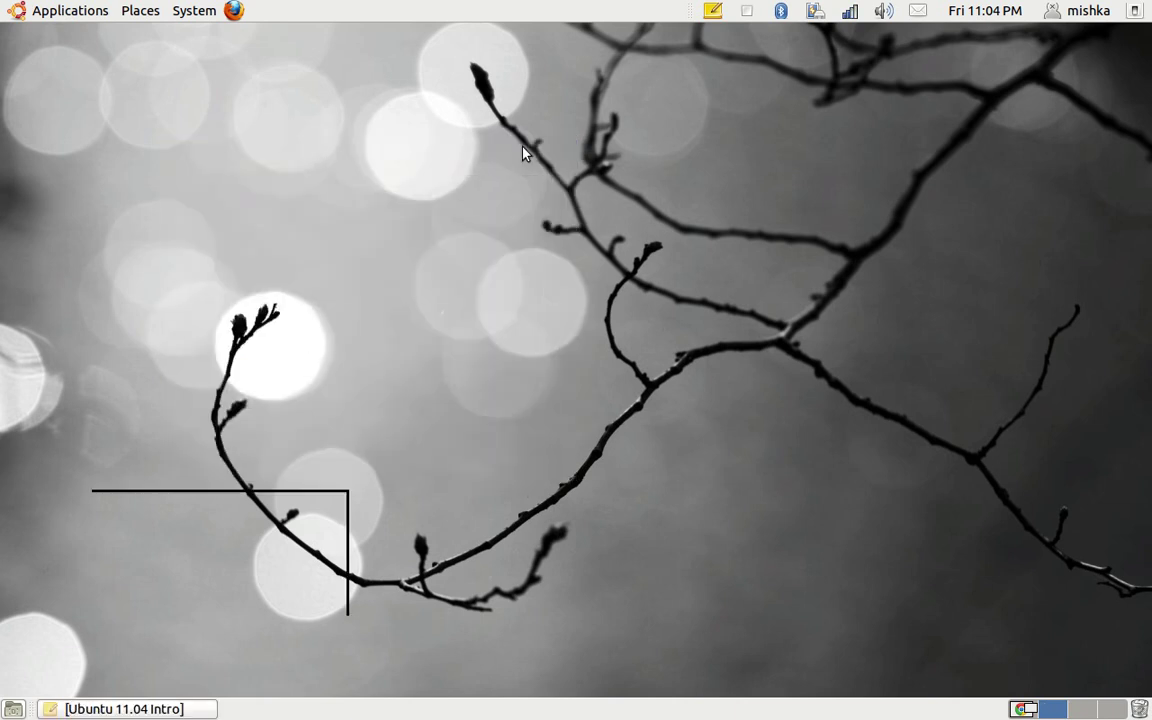
- Look through the installed office applications and launch LibreOffice Writer
left_click(36, 10)
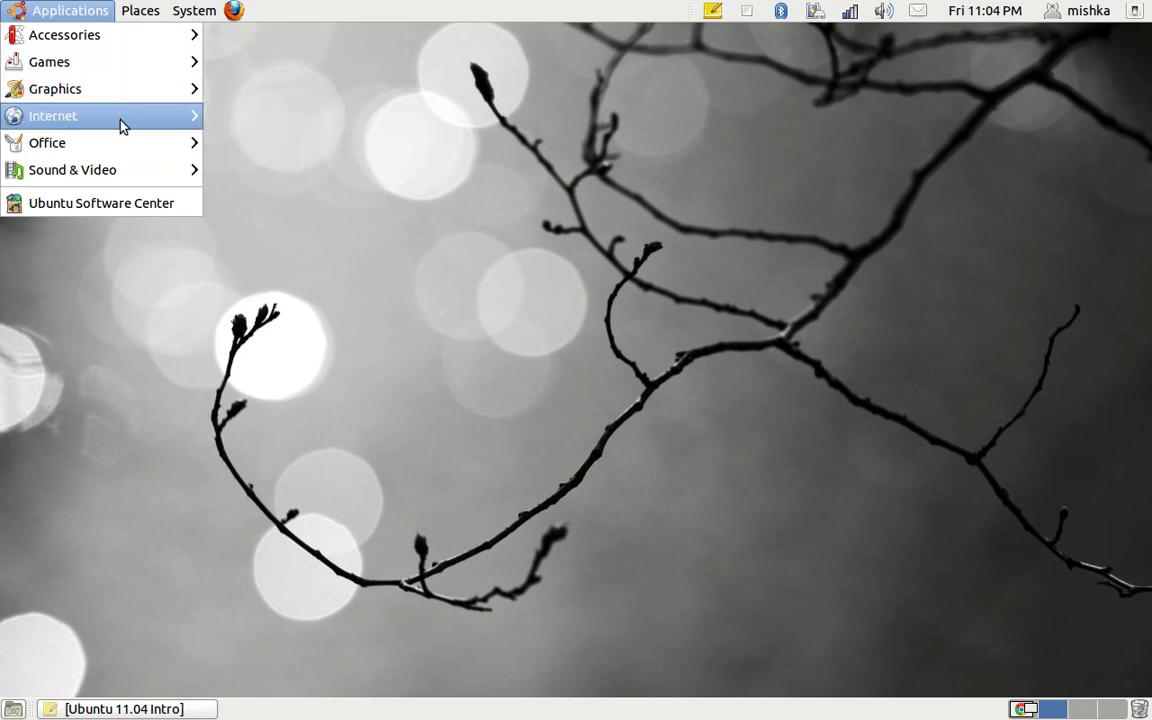
mouse_move(149, 147)
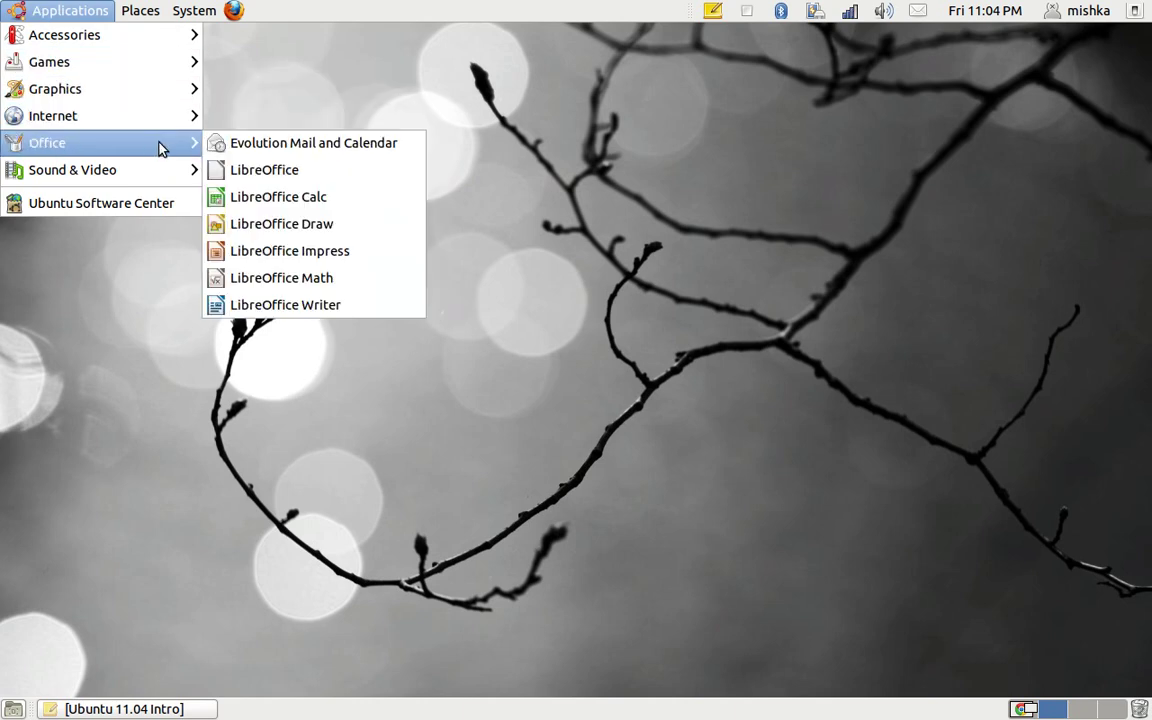
left_click(366, 309)
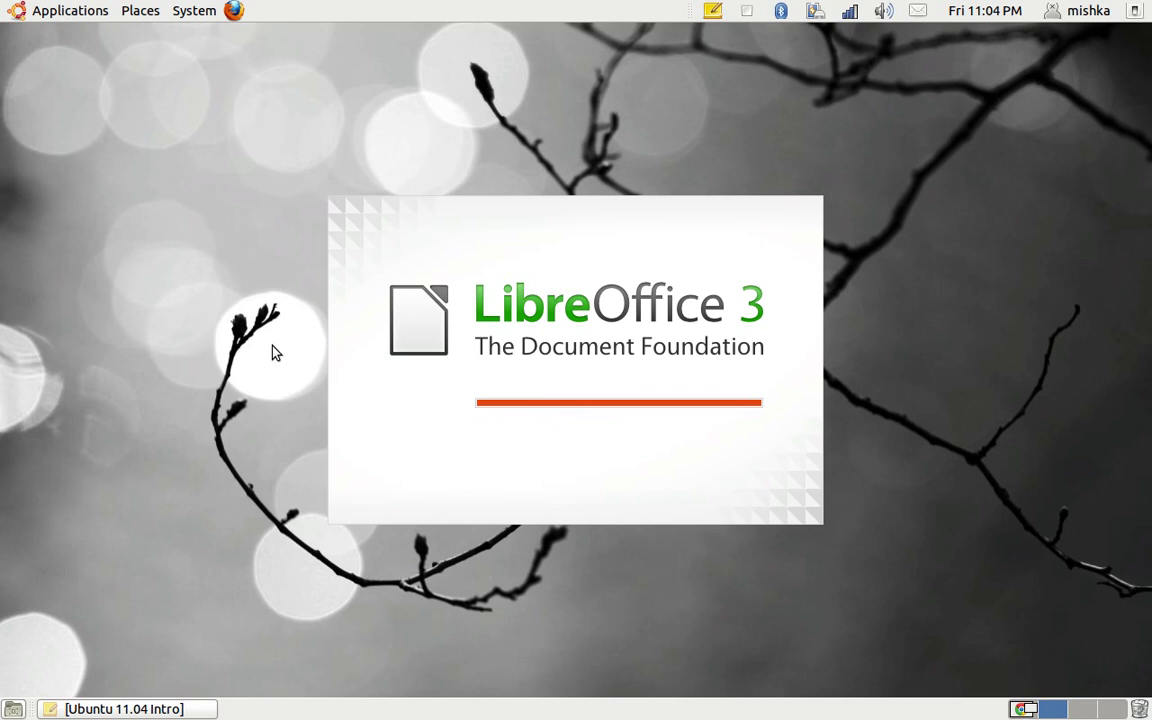
- Write "That's all Folks!" in the blank document, three lines down and indented by two tab stops
key("Return")
key("Return")
key("Return")
key("Tab")
key("Tab")
type("That's ")
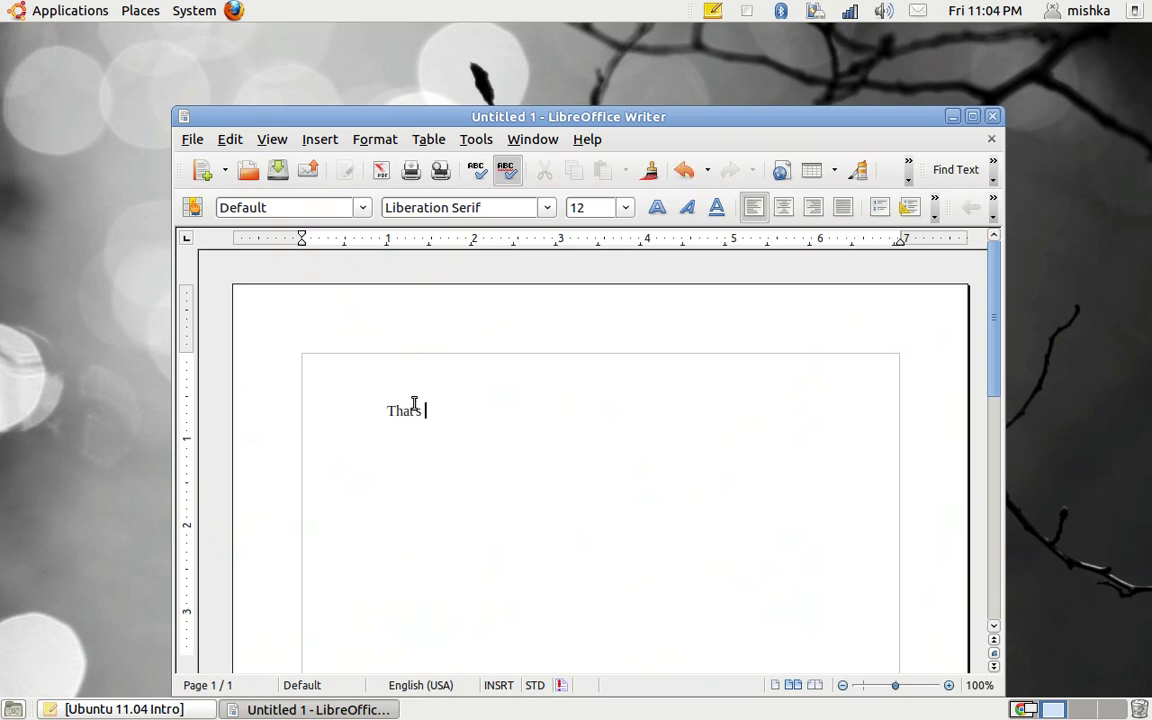
type("all Folks!")
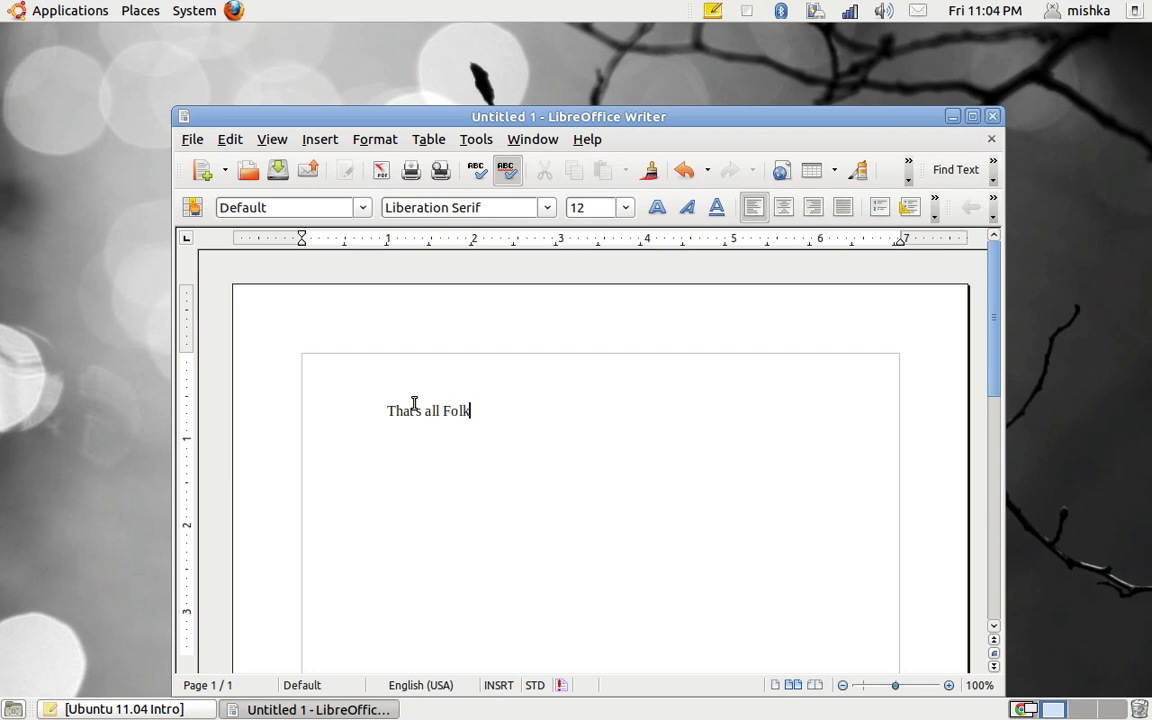